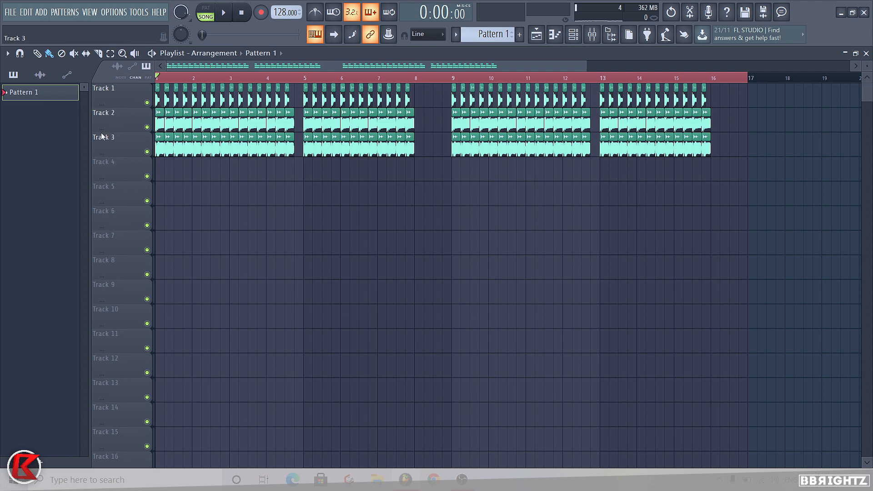
# Solo Track 1 and play the arrangement to hear the Punch Kick on its own.
pyautogui.scroll(3, 103, 137)
pyautogui.rightClick(147, 103)
pyautogui.press('space')
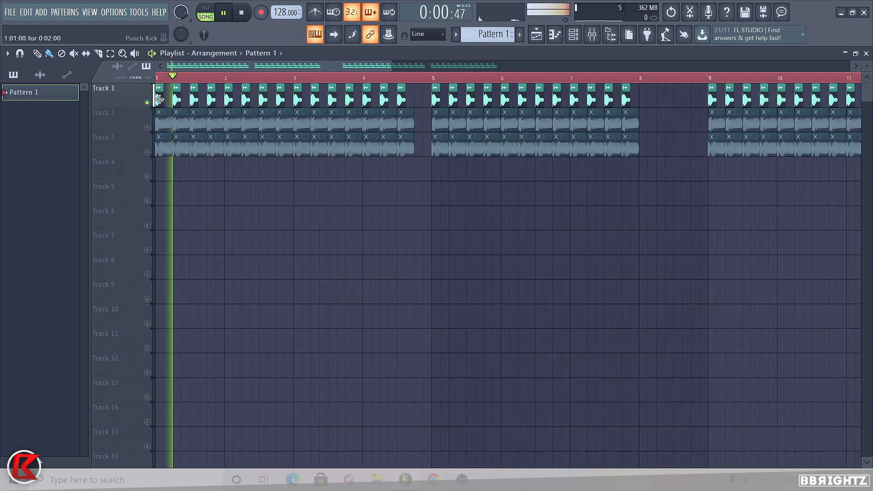
# Solo Track 2 and play the arrangement to hear the SABERZ_SUB layer on its own.
pyautogui.rightClick(147, 127)
pyautogui.press('space')
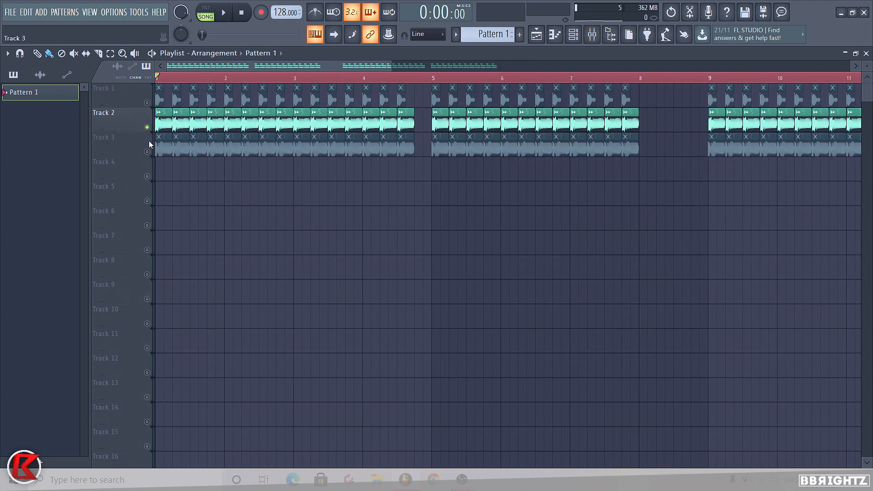
pyautogui.press('space')
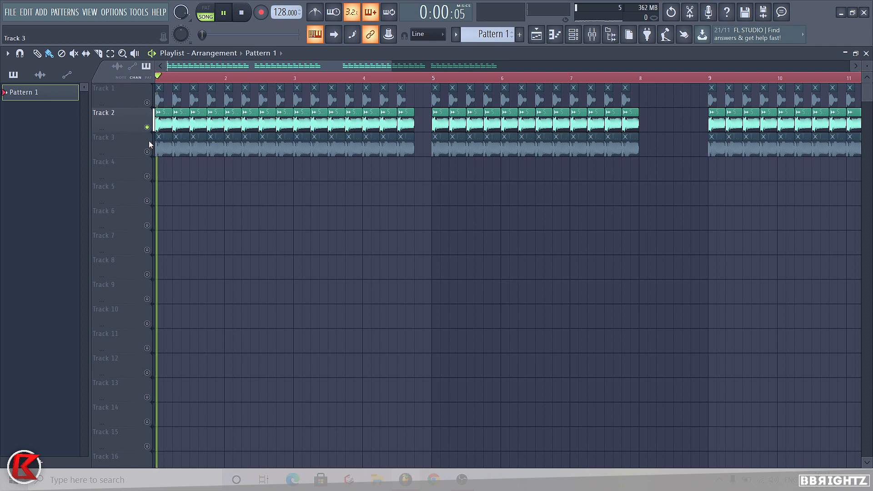
pyautogui.press('space')
# Review the low-pass band in Fruity parametric EQ 2 on the SABERZ_SUB mixer track.
pyautogui.click(592, 35)
pyautogui.click(778, 87)
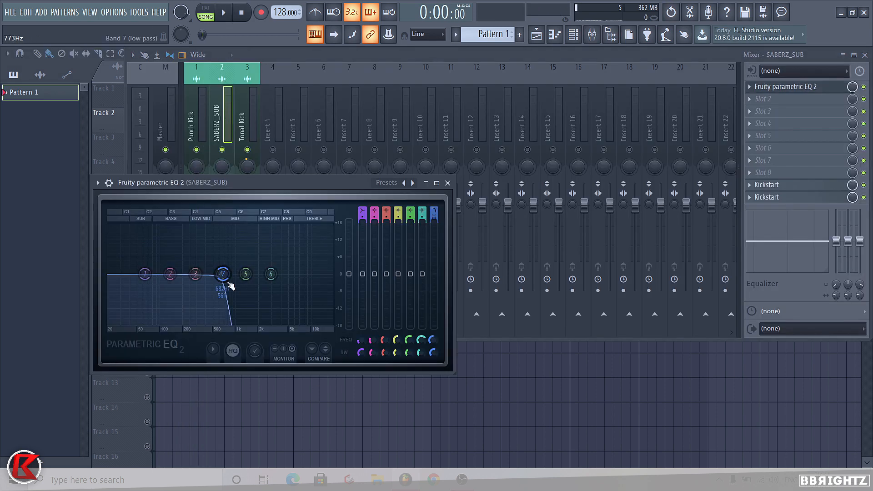
pyautogui.moveTo(227, 287)
pyautogui.mouseDown()
pyautogui.moveTo(335, 279)
pyautogui.moveTo(219, 274)
pyautogui.mouseUp()
pyautogui.click(448, 183)
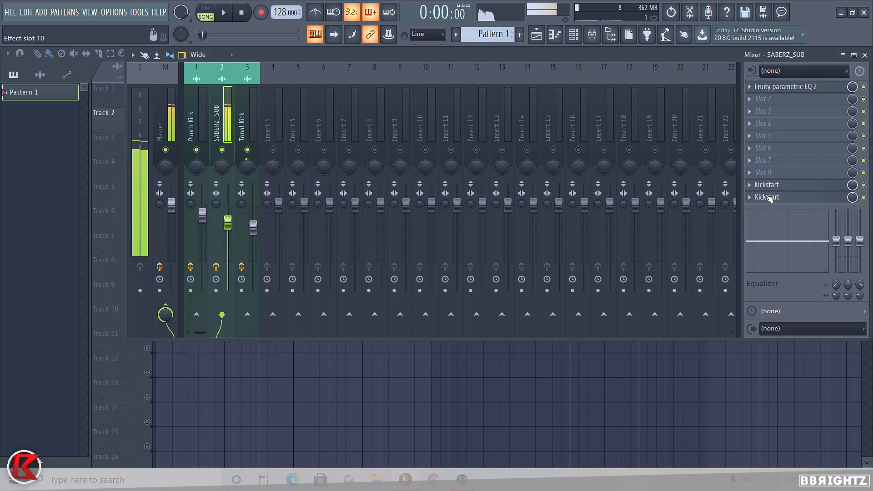
# In the first Kickstart on the SABERZ_SUB mixer track, choose the first sidechain curve shape, then return to the playlist.
pyautogui.click(769, 188)
pyautogui.click(144, 243)
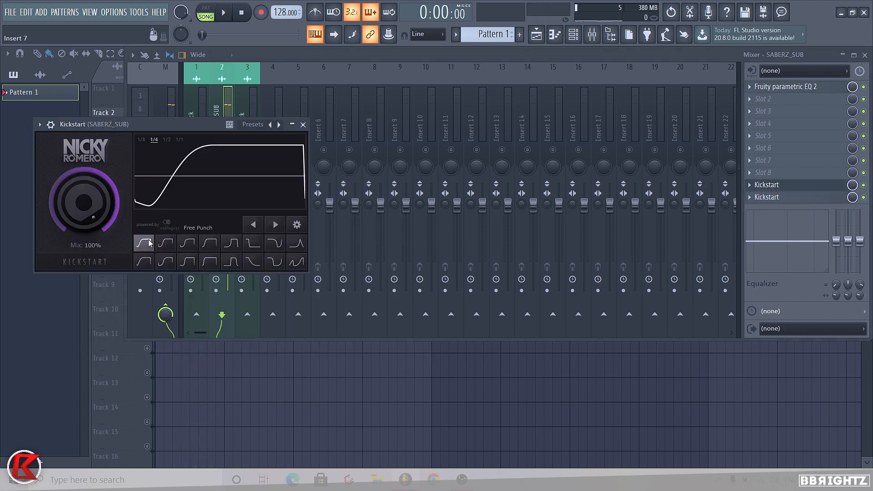
pyautogui.click(302, 124)
pyautogui.press('F9')
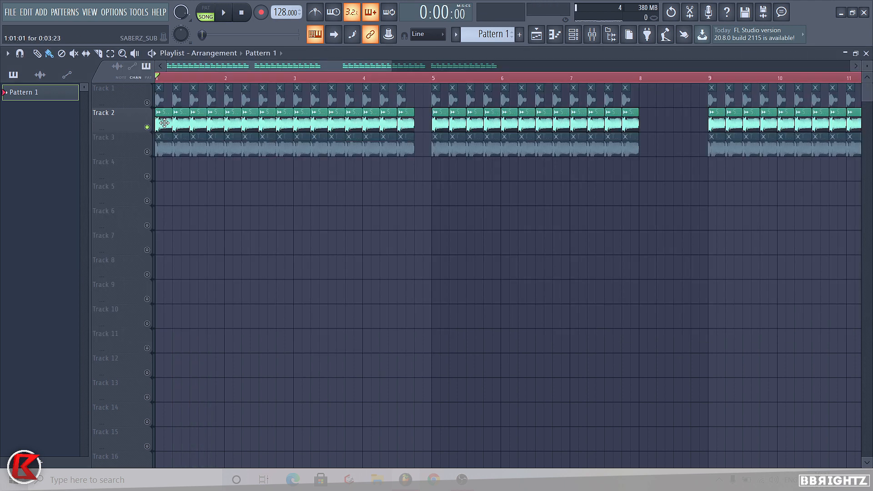
# Adjust the start edge of the second SABERZ_SUB clip on Track 2 to line up with the Punch Kick clip.
pyautogui.scroll(10, 144, 139)
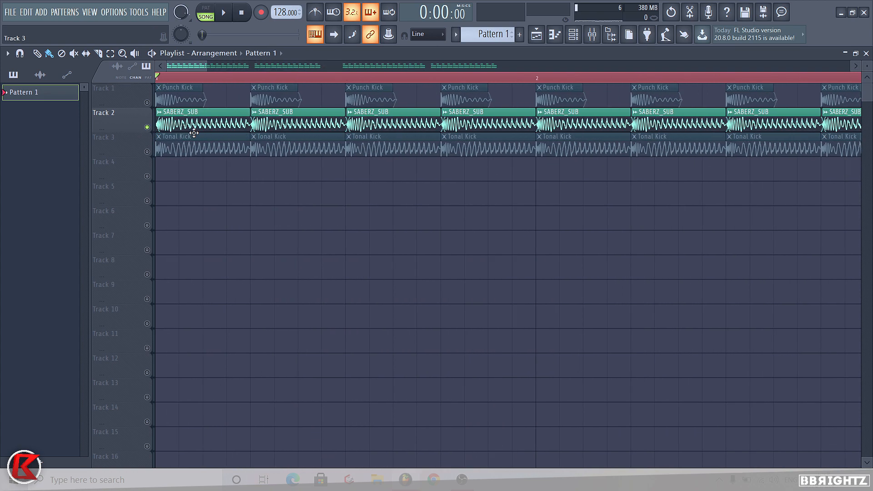
pyautogui.moveTo(266, 126); pyautogui.dragTo(261, 124)
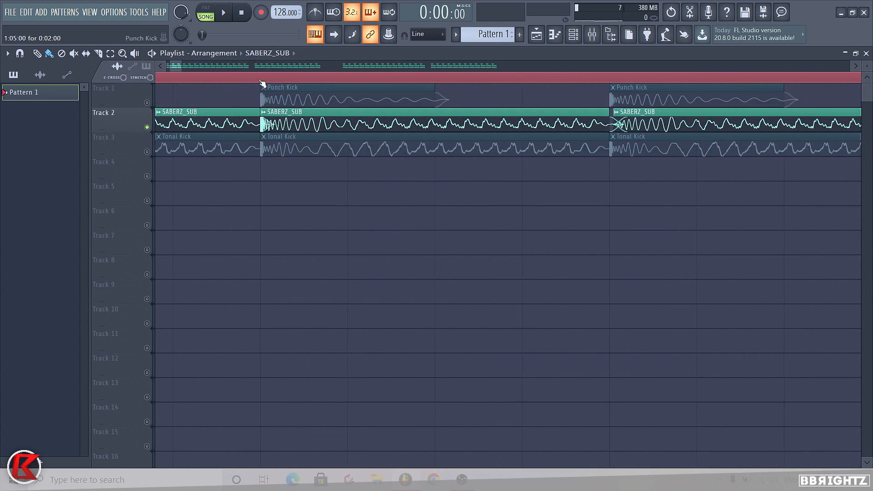
pyautogui.scroll(-3, 275, 76)
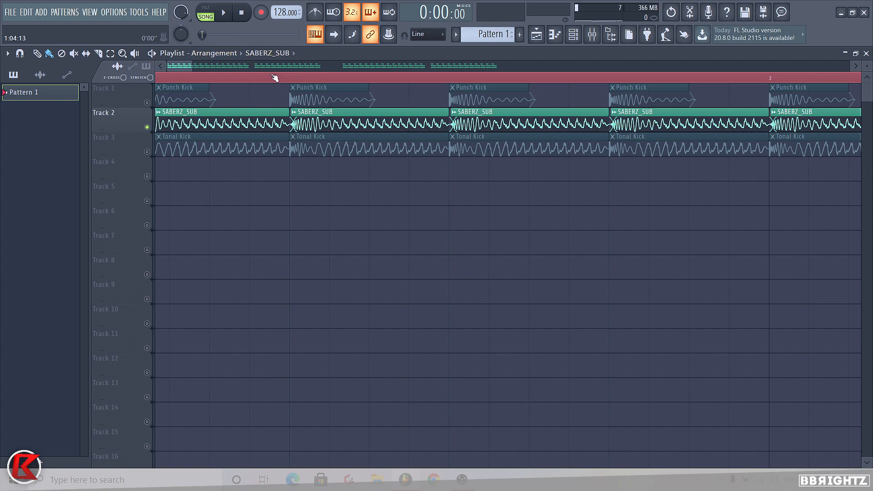
# Unmute Track 1 and play the Punch Kick together with the SABERZ_SUB layer.
pyautogui.scroll(-2, 275, 78)
pyautogui.click(147, 102)
pyautogui.press('space')
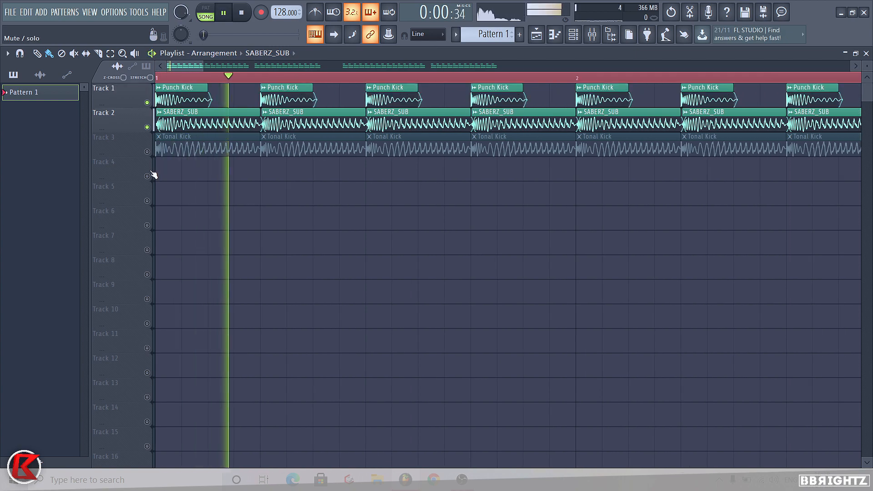
pyautogui.scroll(-5, 193, 195)
pyautogui.scroll(-4, 223, 188)
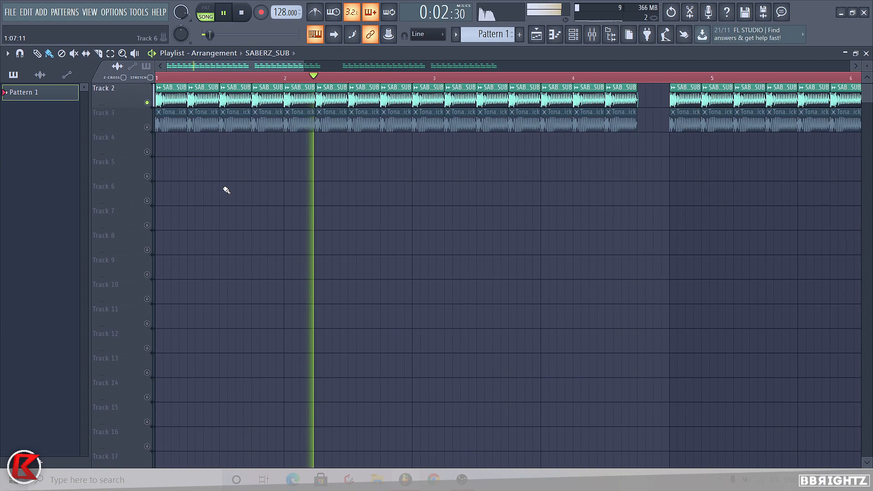
pyautogui.scroll(-4, 226, 190)
pyautogui.press('space')
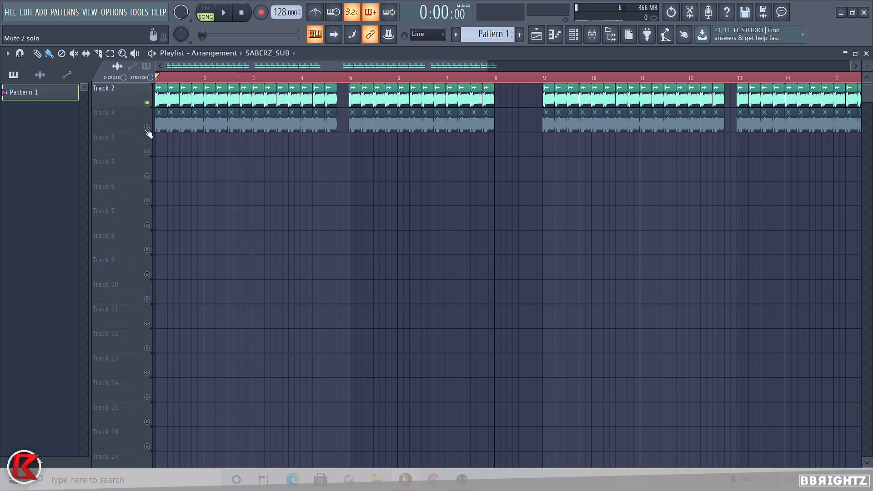
# Solo Track 3 and play the Tonal Kick alone with the mixer open.
pyautogui.rightClick(146, 127)
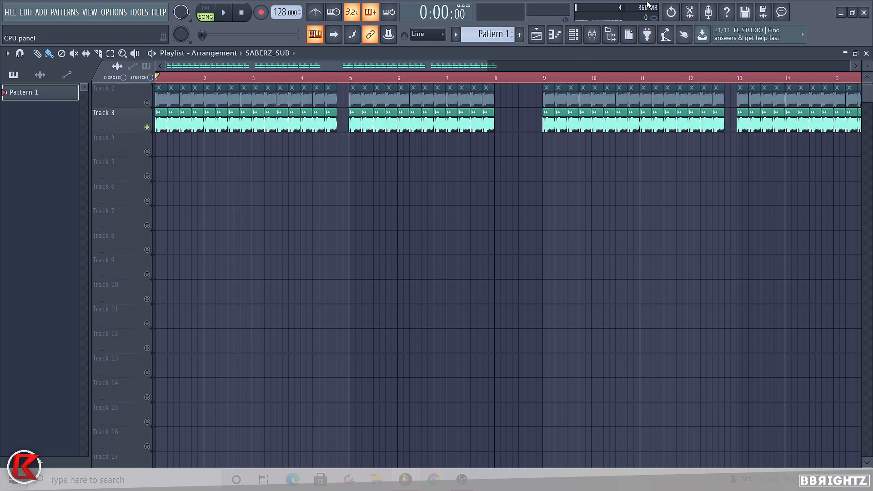
pyautogui.press('space')
pyautogui.press('F9')
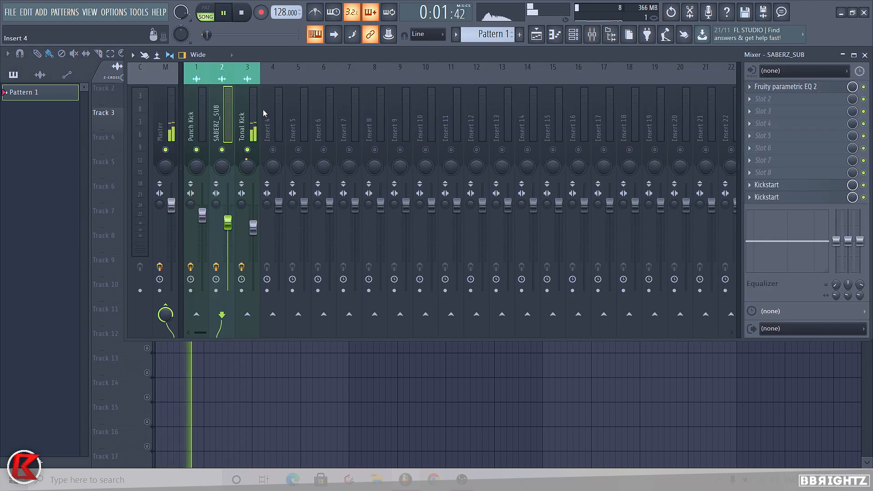
pyautogui.press('space')
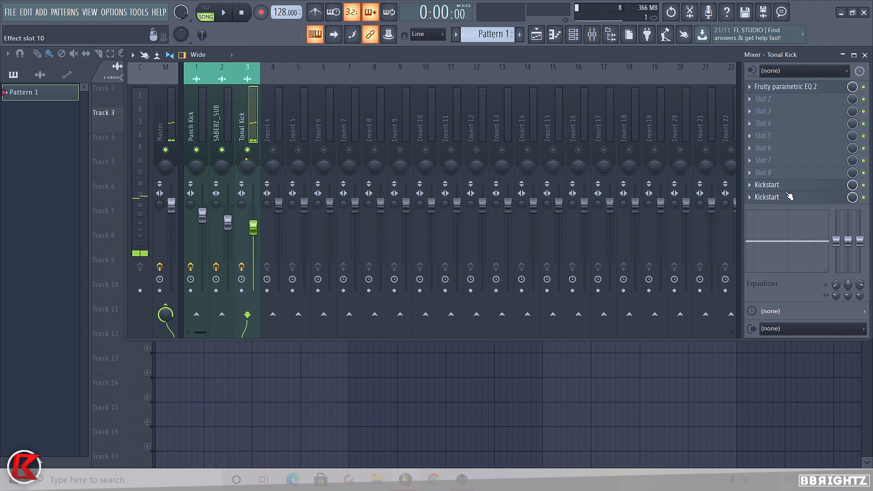
# Review the Kickstart slots and the Fruity parametric EQ 2 low-cut on the Tonal Kick mixer track.
pyautogui.click(780, 191)
pyautogui.click(780, 196)
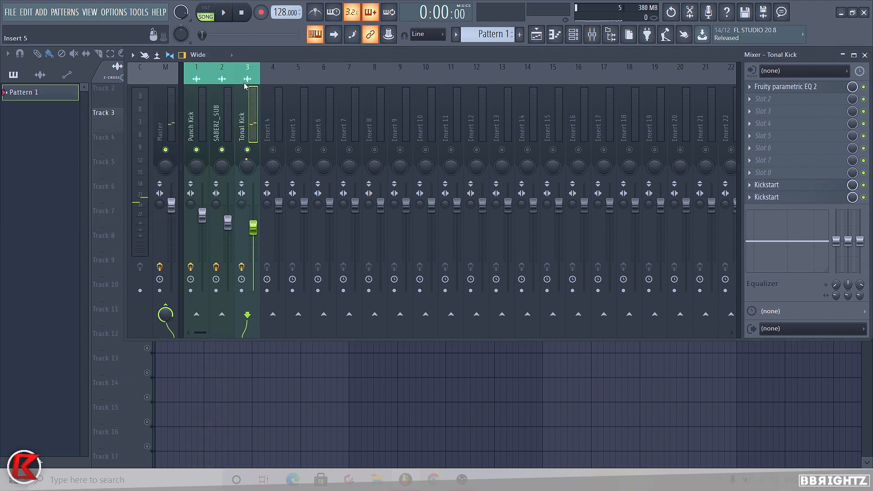
pyautogui.click(780, 87)
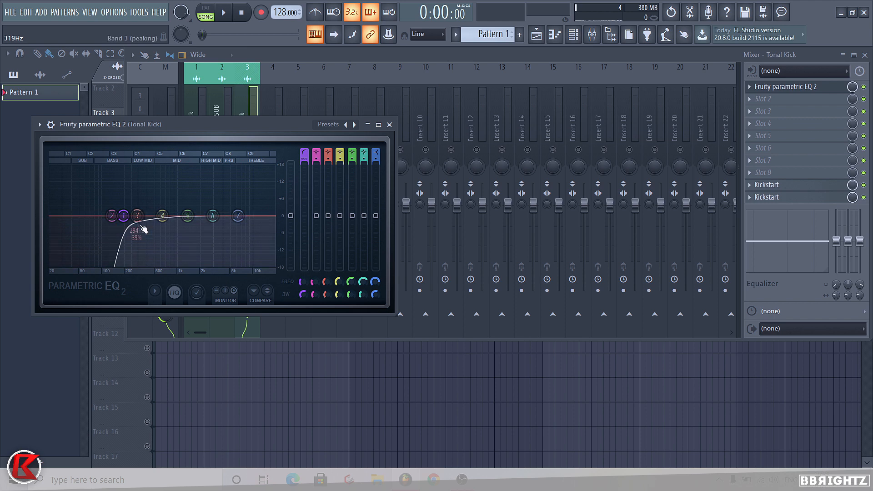
pyautogui.click(389, 124)
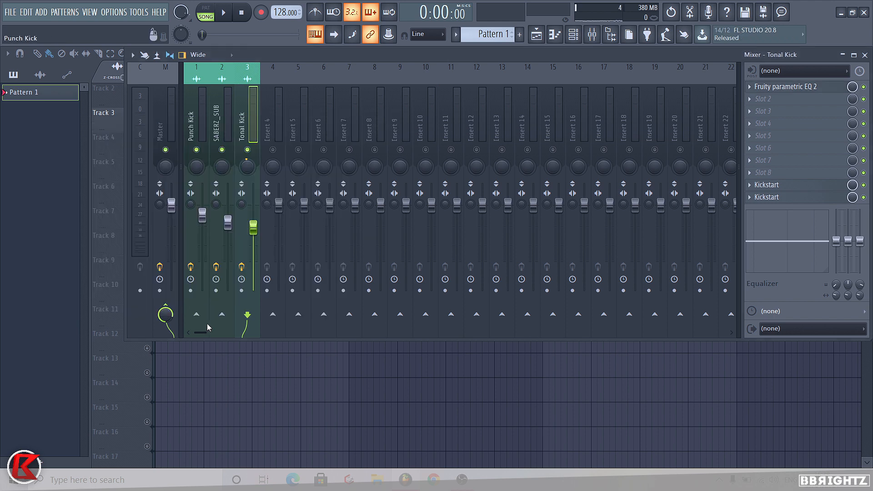
# Close the mixer, unsolo Track 3 and play all three kick layers together.
pyautogui.press('F9')
pyautogui.rightClick(147, 127)
pyautogui.scroll(1, 218, 191)
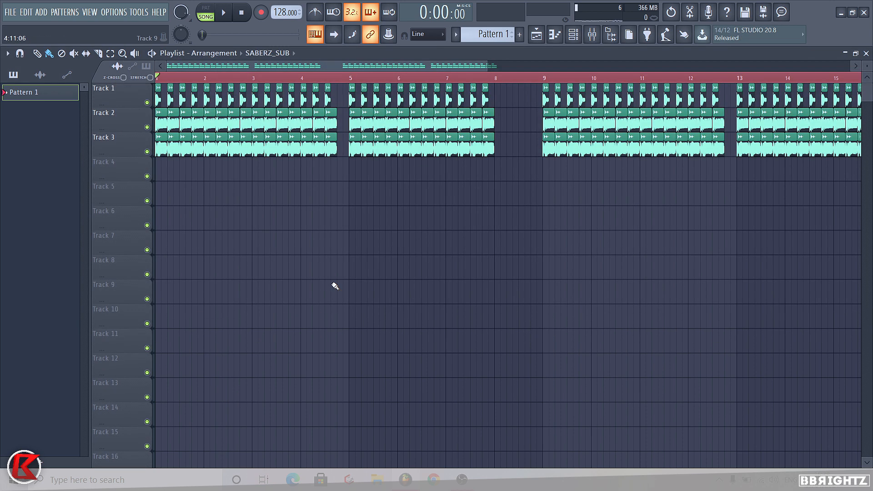
pyautogui.press('space')
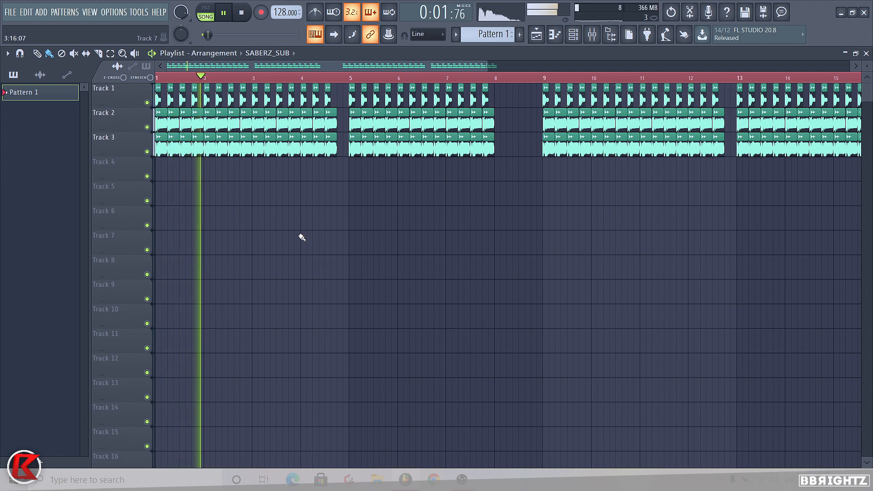
pyautogui.press('space')
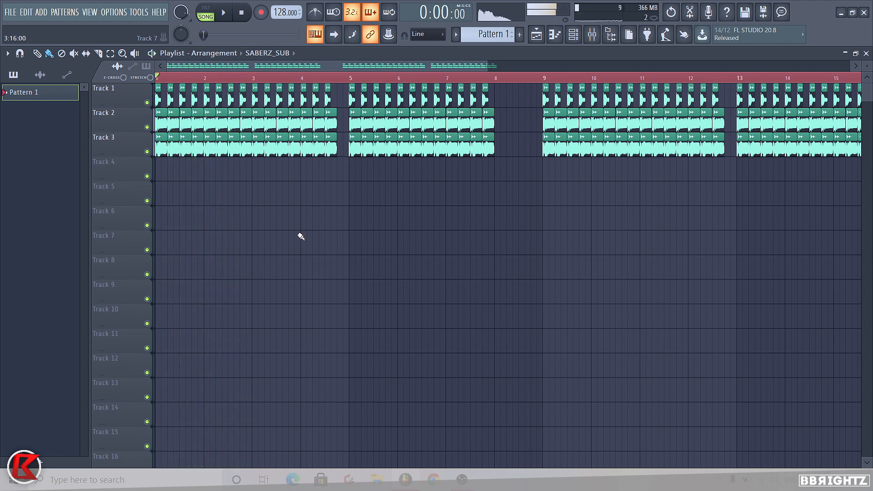
# Select the kick clips ahead of the gaps before bars 5 and 13, then clear the selection.
pyautogui.moveTo(330, 205); pyautogui.dragTo(303, 84)
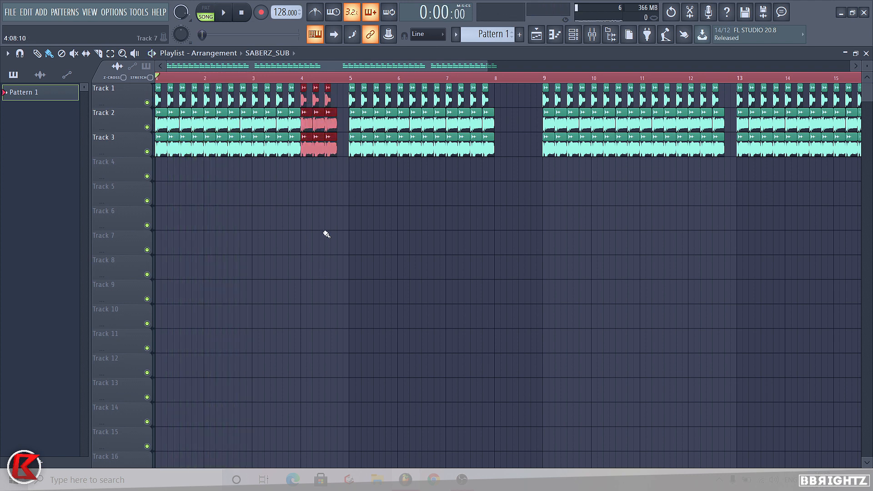
pyautogui.scroll(-1, 317, 163)
pyautogui.scroll(-2, 375, 163)
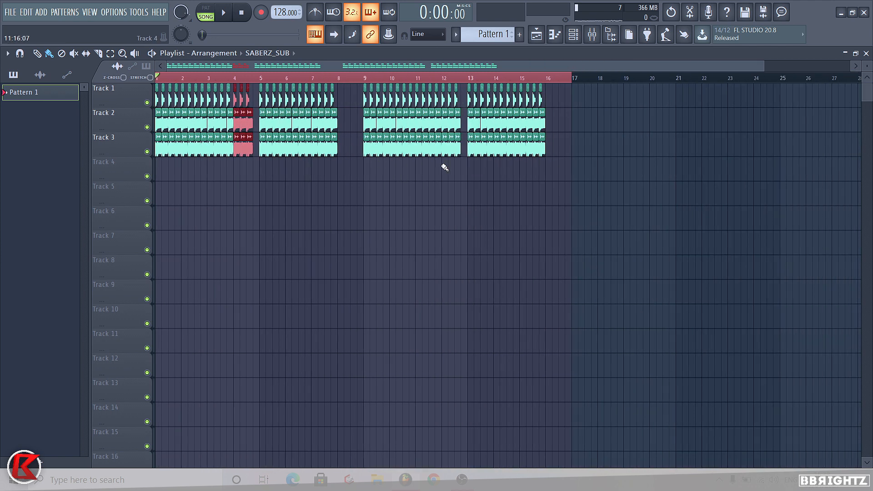
pyautogui.moveTo(460, 178); pyautogui.dragTo(439, 90)
pyautogui.keyDown('ctrl'); pyautogui.click(401, 243); pyautogui.keyUp('ctrl')
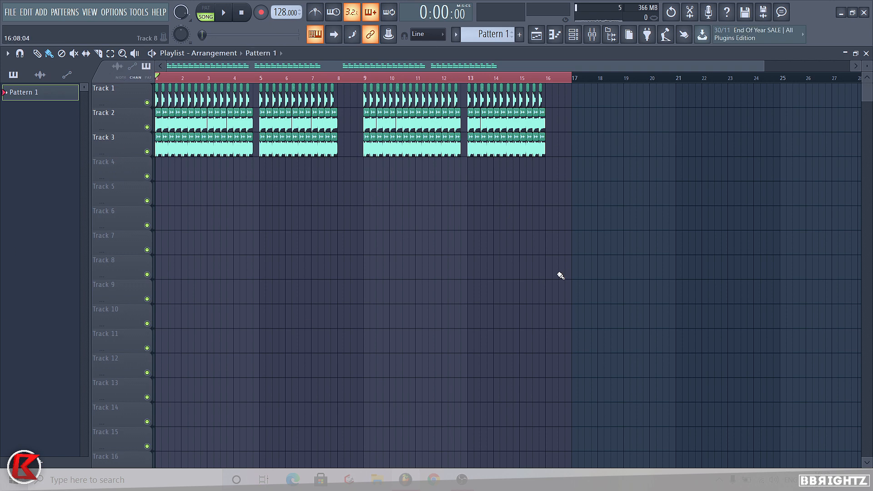
pyautogui.moveTo(558, 273); pyautogui.dragTo(7, 24)
pyautogui.keyDown('ctrl'); pyautogui.click(426, 255); pyautogui.keyUp('ctrl')
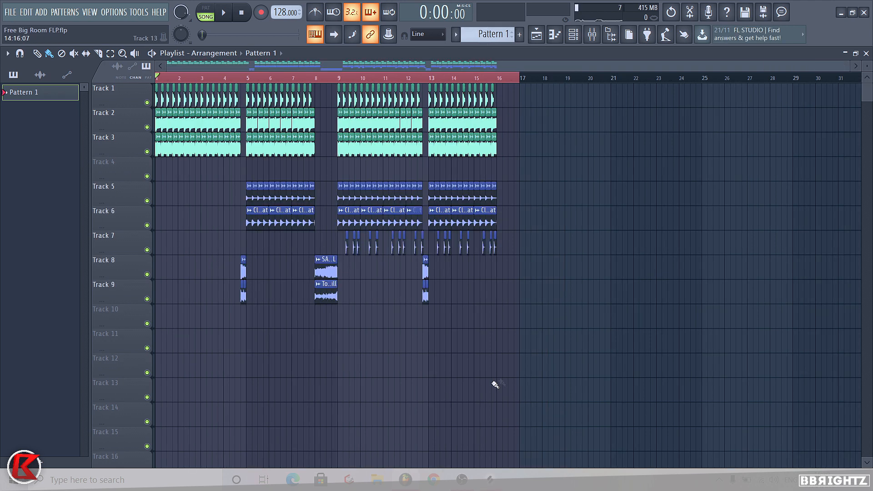
# Select the percussion and fill clips on Tracks 5 to 9, then clear the selection.
pyautogui.moveTo(528, 376); pyautogui.dragTo(187, 215)
pyautogui.keyDown('ctrl'); pyautogui.click(187, 215); pyautogui.keyUp('ctrl')
pyautogui.moveTo(223, 187); pyautogui.dragTo(483, 415)
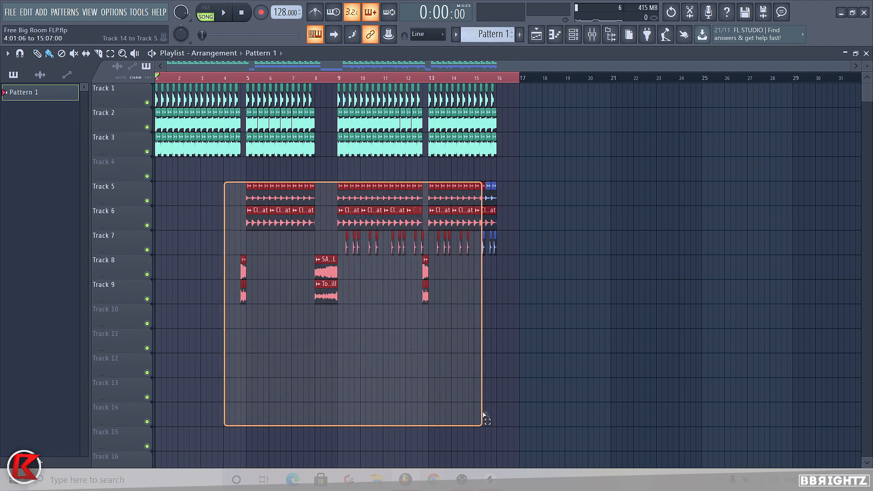
pyautogui.keyDown('ctrl'); pyautogui.click(484, 415); pyautogui.keyUp('ctrl')
# Solo Track 5 and play it from bar 5, then solo Track 6 to hear its clips alone.
pyautogui.rightClick(147, 201)
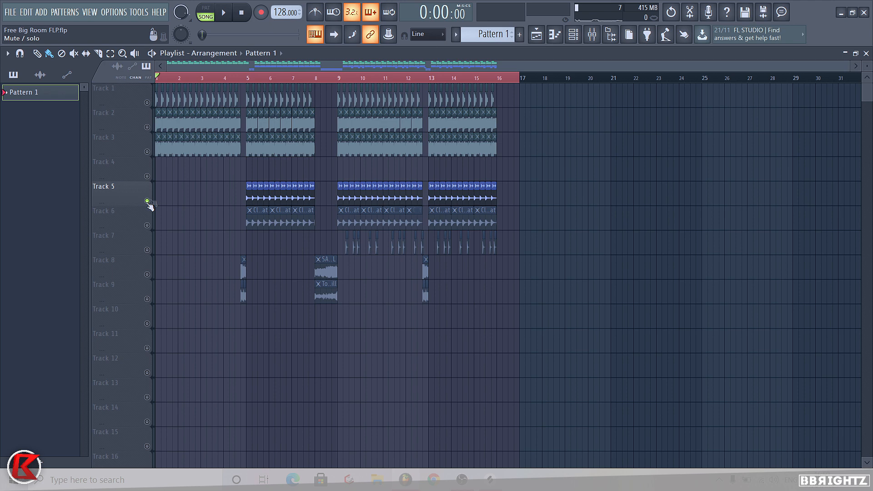
pyautogui.click(249, 81)
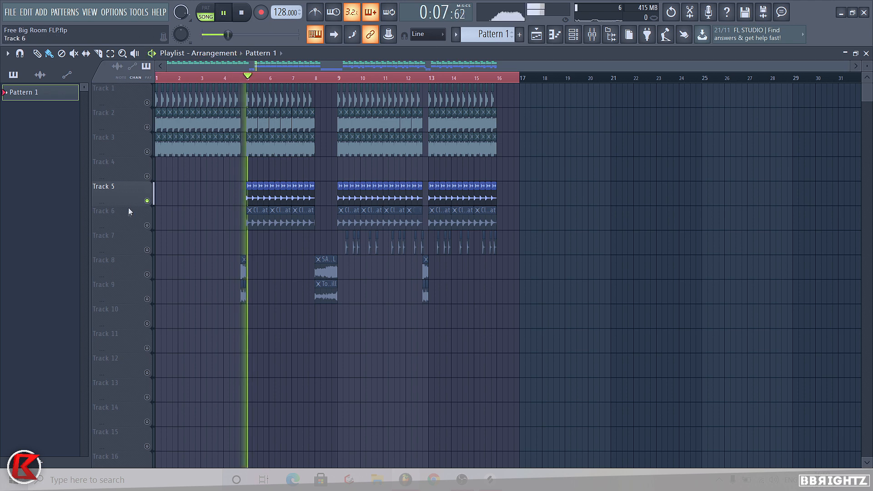
pyautogui.rightClick(152, 227)
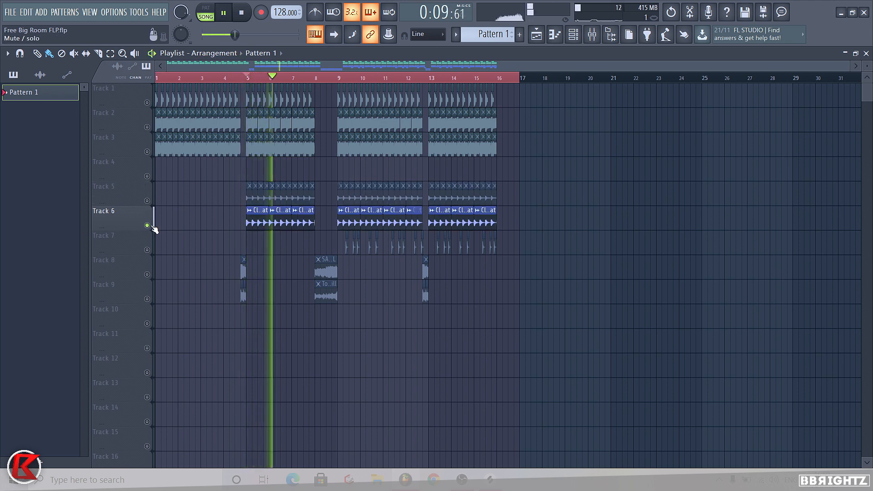
pyautogui.press('space')
# Solo Track 8, then Track 9, and play each fill just before bar 5.
pyautogui.rightClick(147, 274)
pyautogui.click(242, 78)
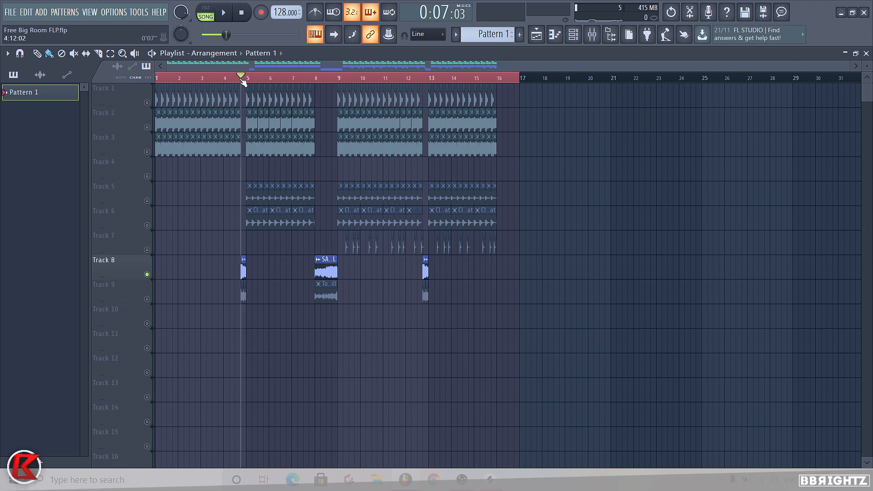
pyautogui.rightClick(147, 299)
pyautogui.press('space')
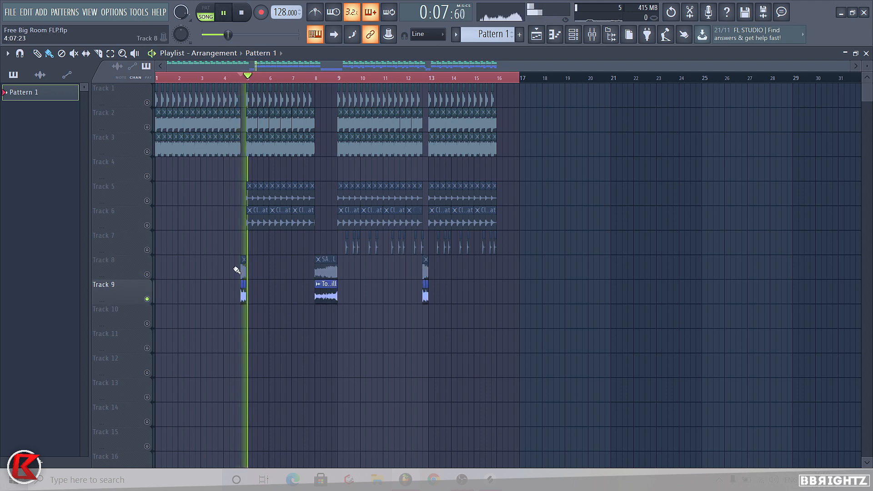
# Replay the Track 9 fill, unmute Track 8 alongside it, and move the playback position to bar 8.
pyautogui.press('space')
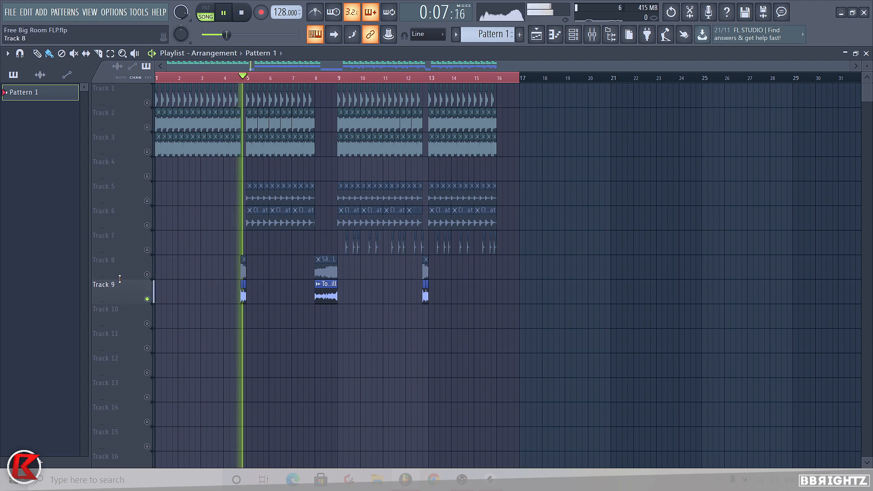
pyautogui.click(147, 274)
pyautogui.click(317, 82)
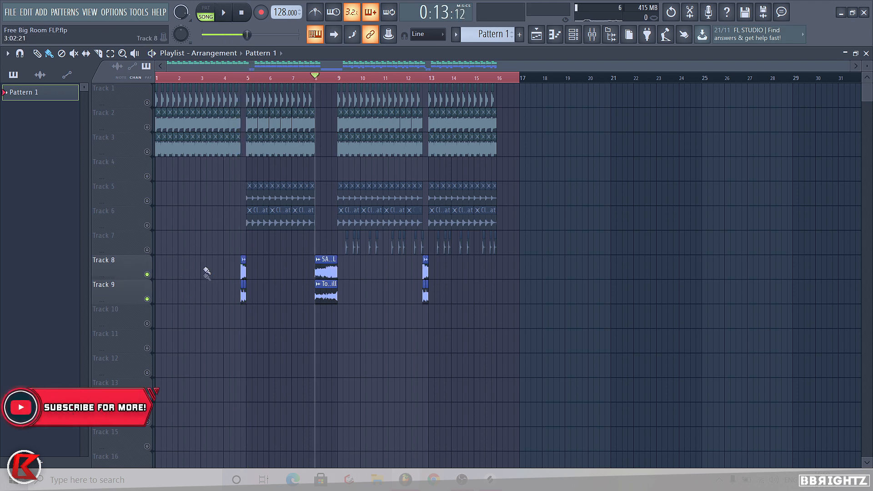
# Check the tom samples in the sample library window, then solo Track 9 and play its fill from bar 8.
pyautogui.click(490, 480)
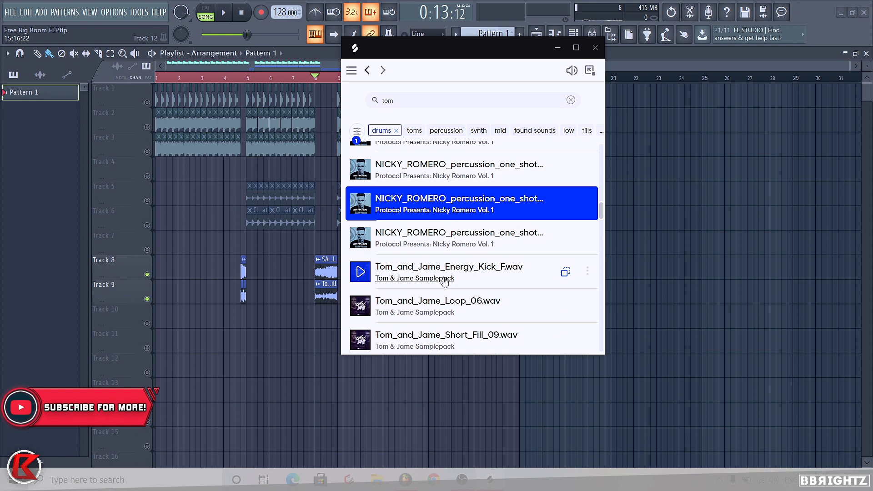
pyautogui.click(134, 302)
pyautogui.rightClick(148, 298)
pyautogui.press('space')
pyautogui.scroll(3, 222, 306)
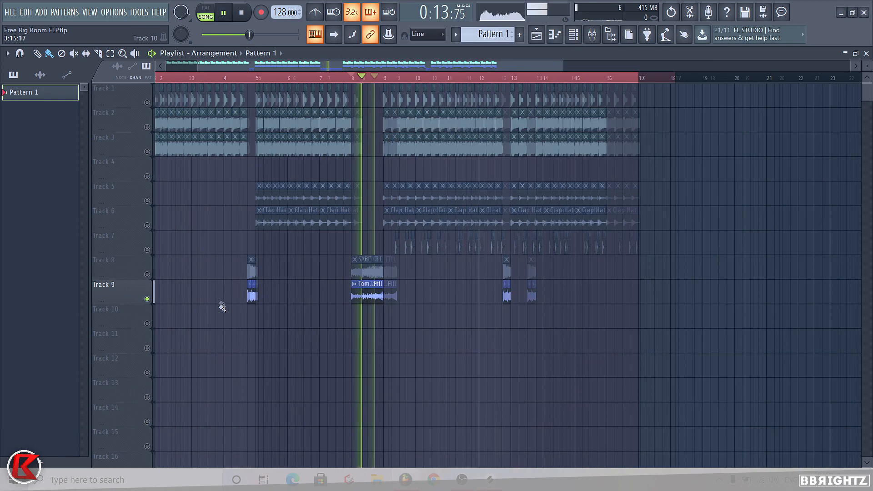
pyautogui.press('space')
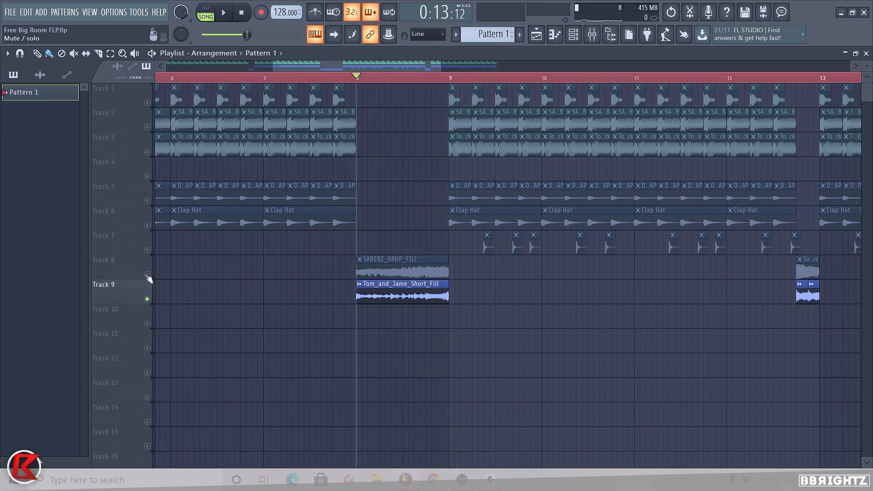
# Solo Track 8 and play SABERZ_DROP_FILL, then unmute Track 9 and play both fills together from bar 8.
pyautogui.rightClick(147, 274)
pyautogui.press('space')
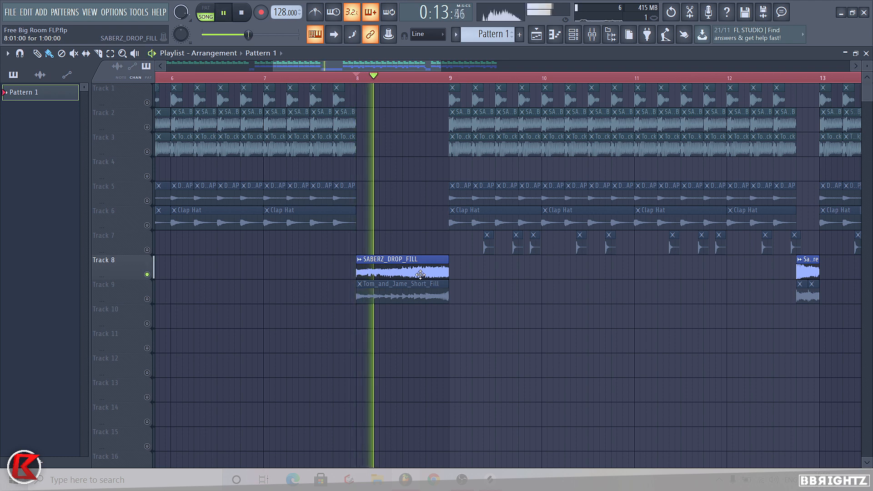
pyautogui.press('space')
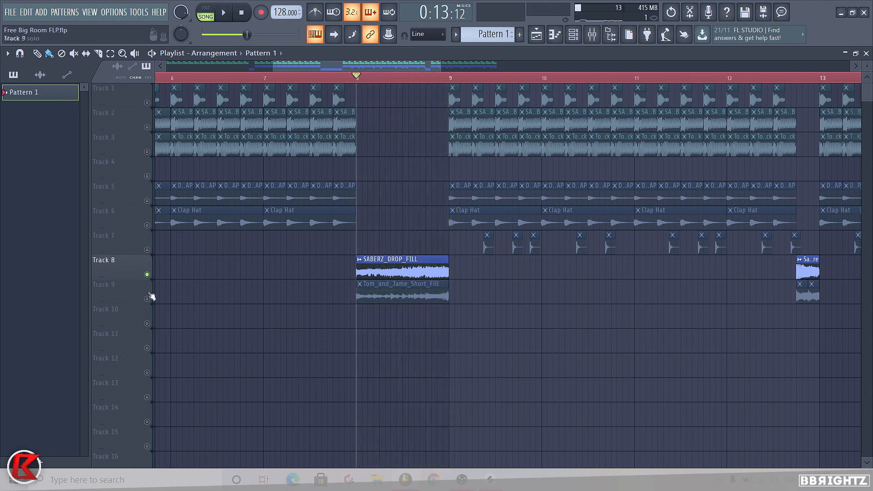
pyautogui.click(147, 299)
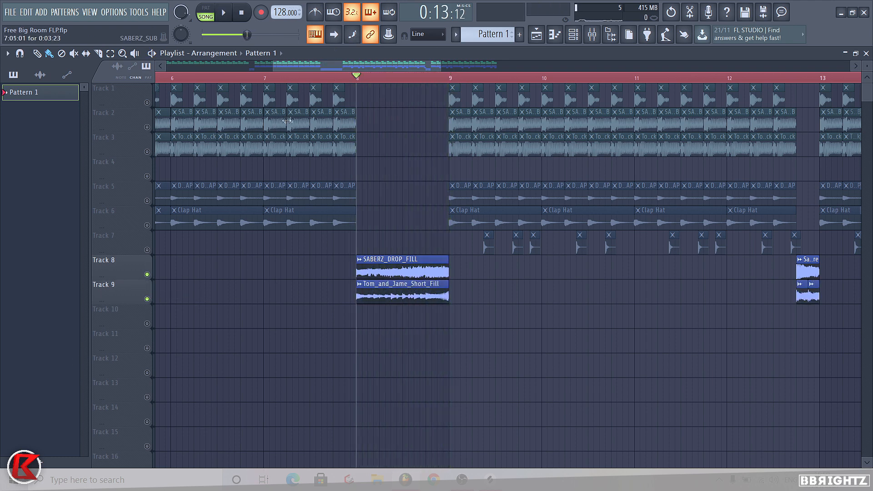
pyautogui.press('space')
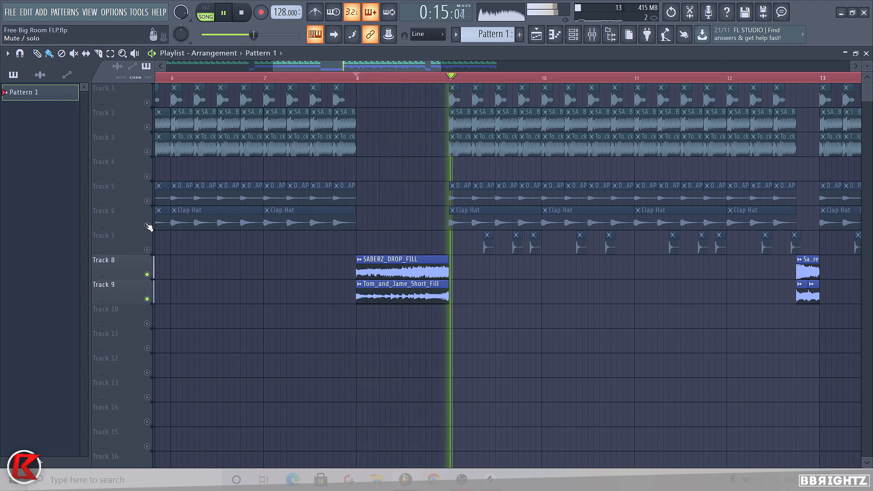
pyautogui.press('space')
# Solo Track 7, move the playback position shortly after bar 9, and preview its crushed tom one-shot in the sampler settings.
pyautogui.keyDown('ctrl'); pyautogui.click(147, 250); pyautogui.keyUp('ctrl')
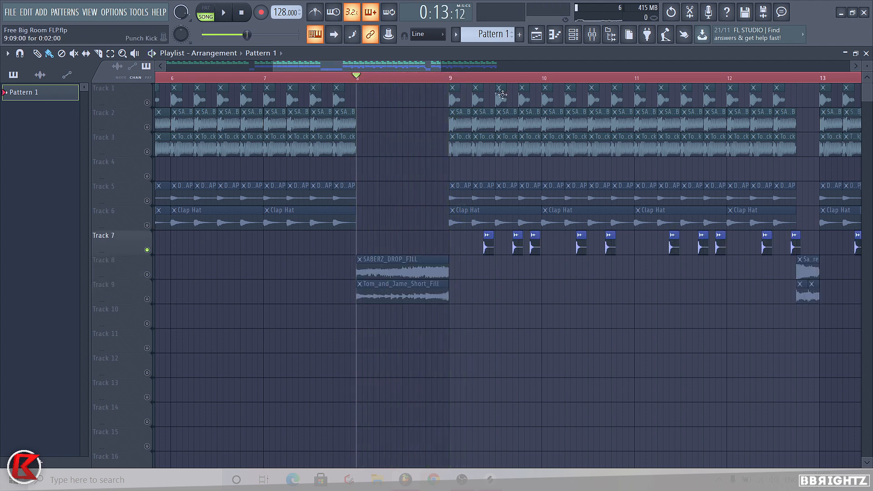
pyautogui.click(480, 80)
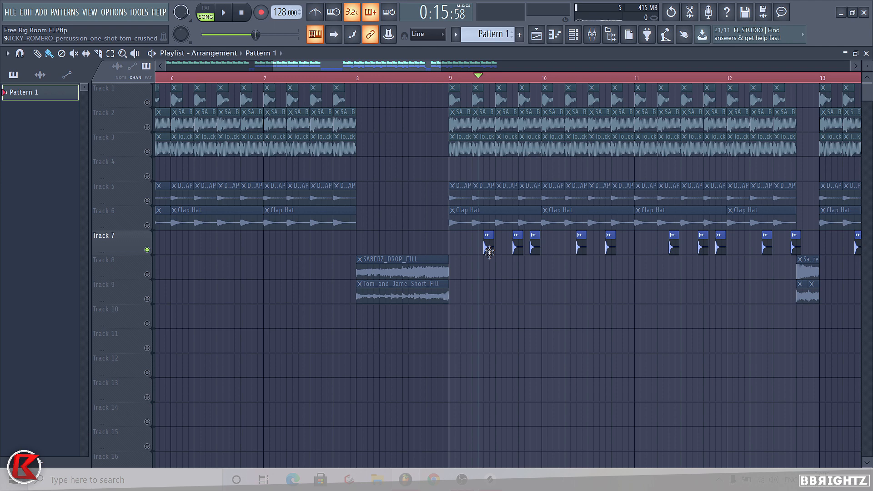
pyautogui.doubleClick(488, 250)
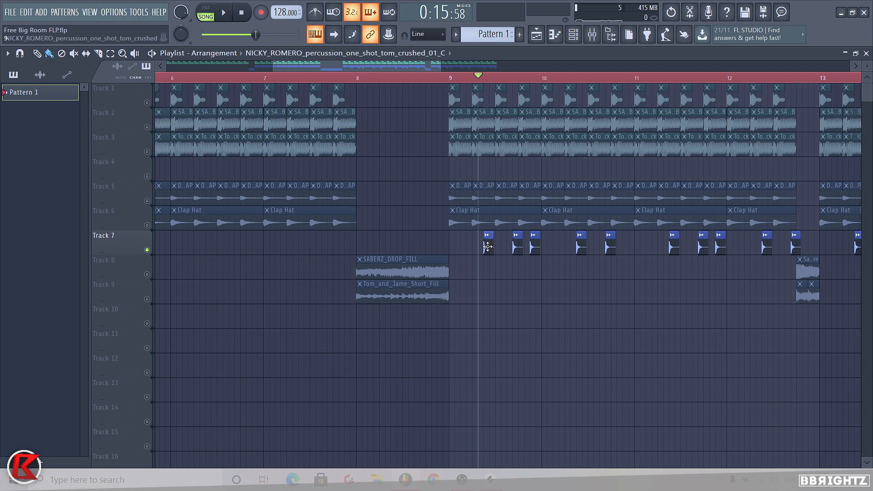
pyautogui.click(247, 386)
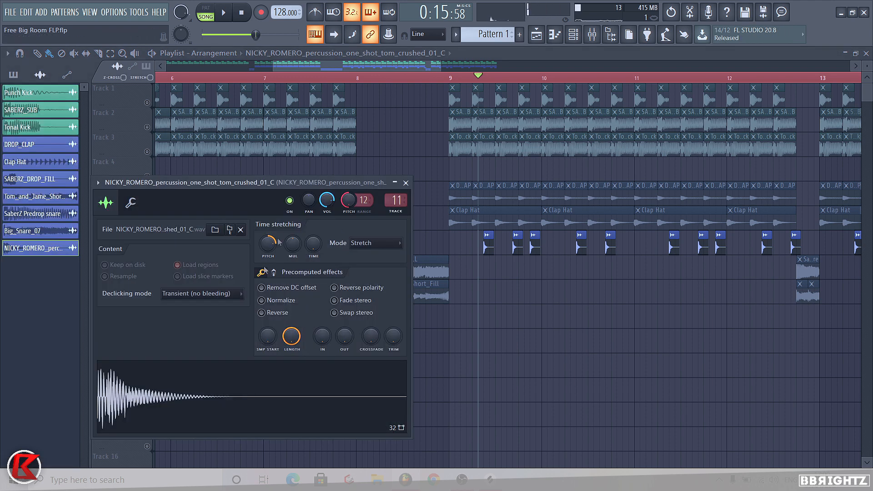
# Bring up the channel pitch options of the crushed tom sample, preview its waveform again, and close its settings.
pyautogui.rightClick(350, 196)
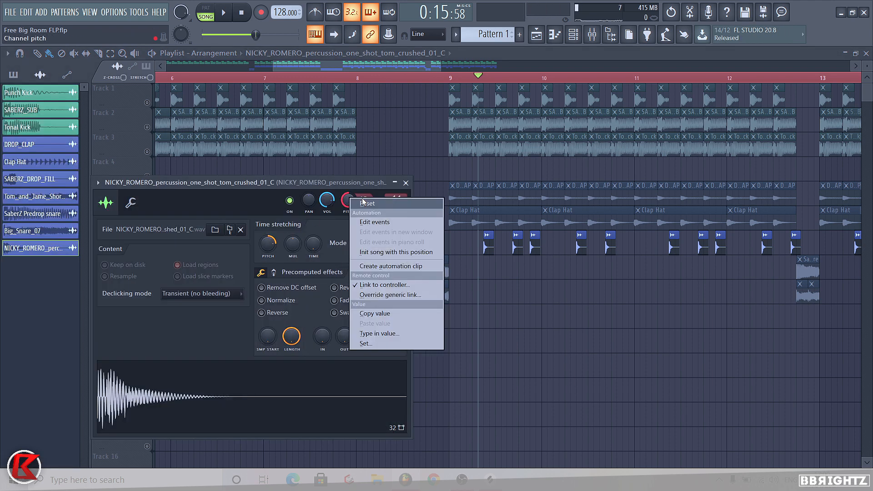
pyautogui.click(363, 201)
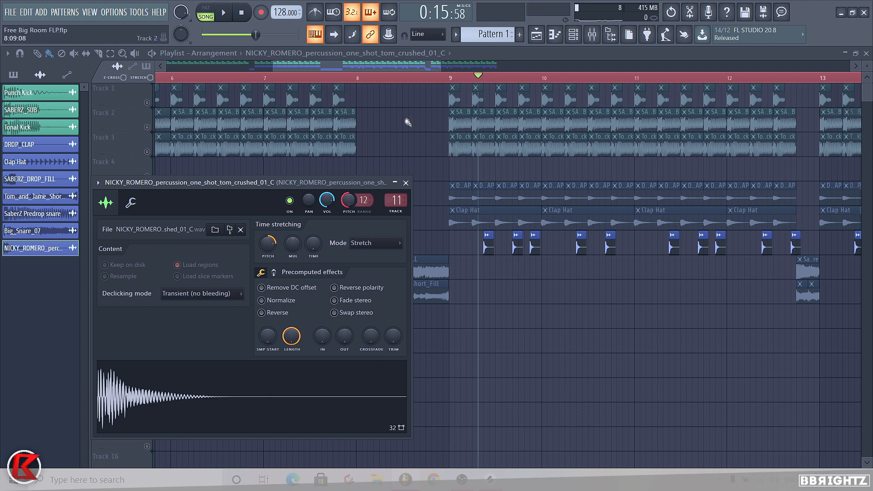
pyautogui.click(251, 425)
pyautogui.press('Escape')
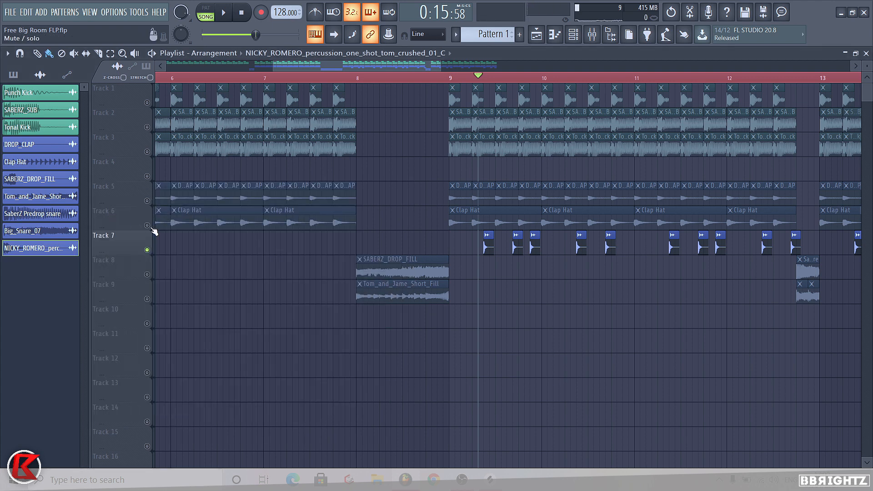
# Unmute Tracks 5 and 6 alongside Track 7 and play them together from bar 9.
pyautogui.moveTo(147, 225); pyautogui.dragTo(147, 201)
pyautogui.press('space')
pyautogui.scroll(-1, 292, 279)
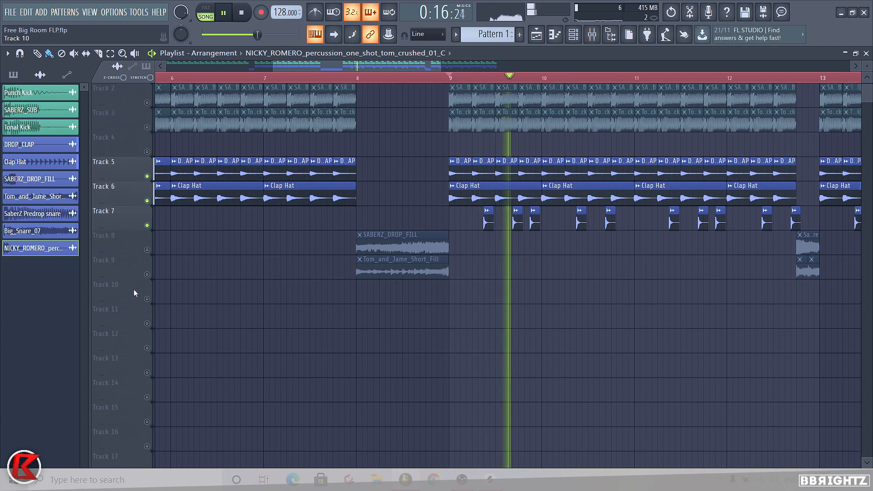
# Bring in Tracks 9, 8, 3, 2 and 1 during playback, listen through bar 12, and stop.
pyautogui.click(147, 274)
pyautogui.click(147, 250)
pyautogui.click(147, 127)
pyautogui.scroll(1, 150, 134)
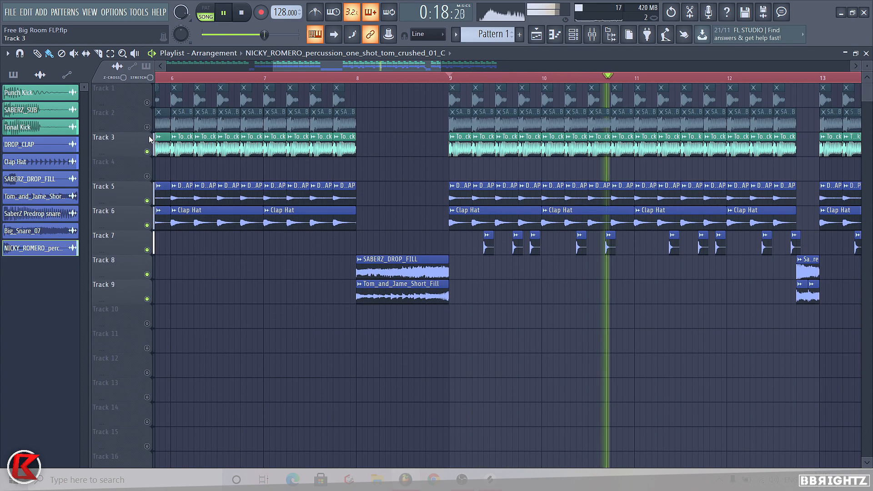
pyautogui.click(146, 127)
pyautogui.click(147, 103)
pyautogui.scroll(-4, 227, 253)
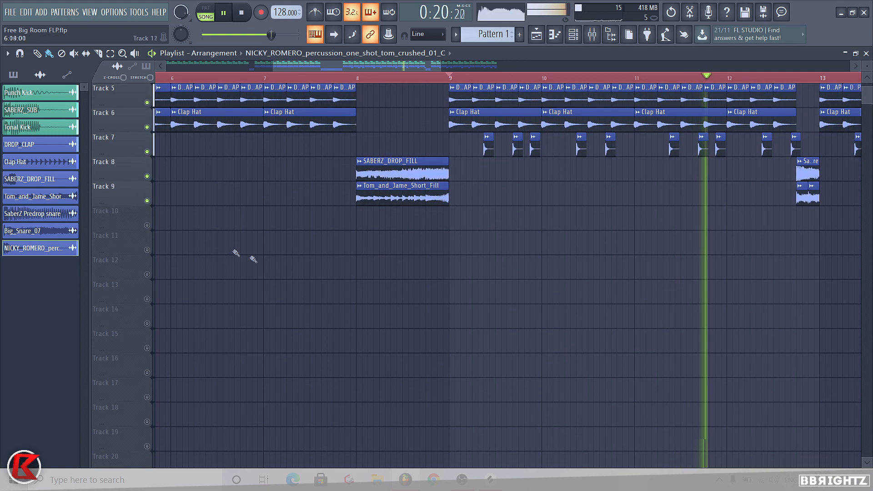
pyautogui.scroll(1, 241, 250)
pyautogui.scroll(-4, 256, 239)
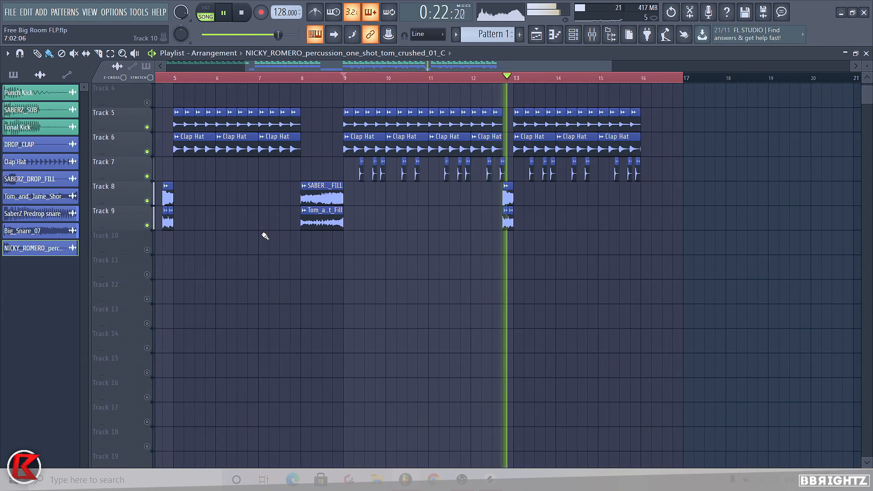
pyautogui.scroll(-3, 265, 236)
pyautogui.press('space')
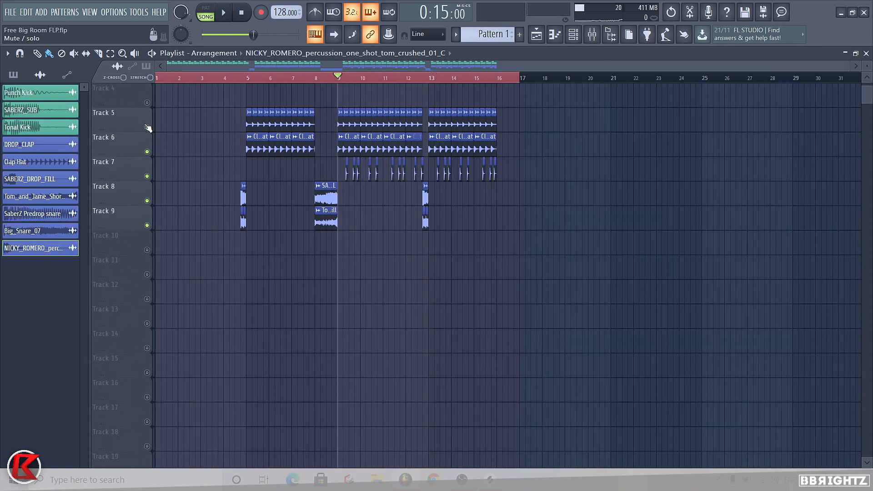
# Solo Track 5, move the playback position to bar 5, and open the mixer.
pyautogui.rightClick(148, 127)
pyautogui.click(247, 79)
pyautogui.click(591, 34)
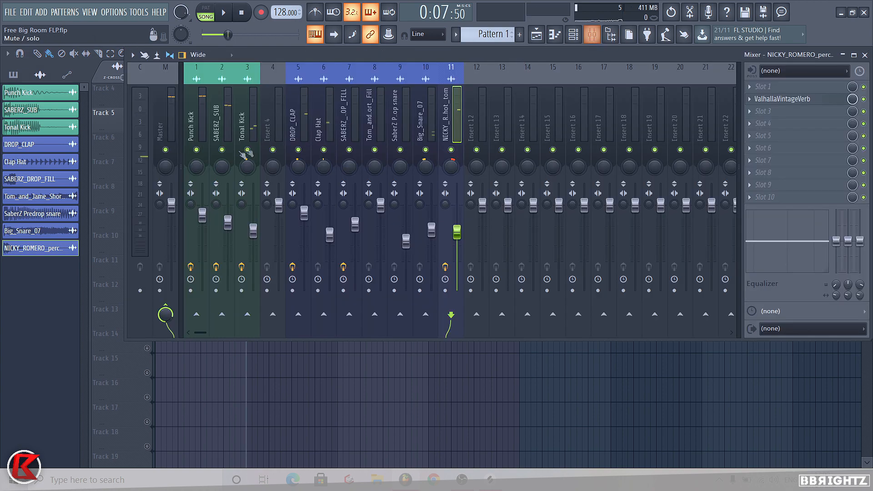
# Review the effect slots of the percussion and fill mixer tracks, finishing on DROP_CLAP.
pyautogui.click(430, 123)
pyautogui.click(447, 124)
pyautogui.click(421, 130)
pyautogui.click(372, 130)
pyautogui.click(317, 126)
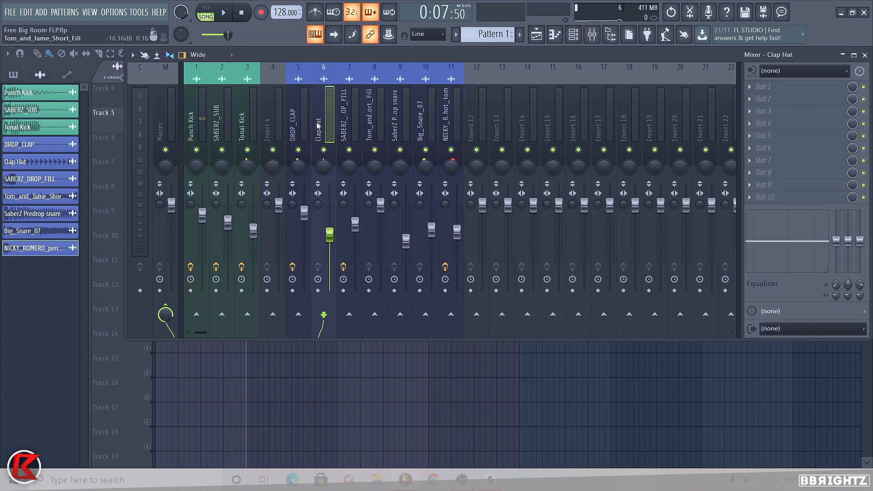
pyautogui.click(375, 129)
pyautogui.click(400, 130)
pyautogui.click(350, 130)
pyautogui.click(324, 129)
pyautogui.keyDown('shift'); pyautogui.click(308, 137); pyautogui.keyUp('shift')
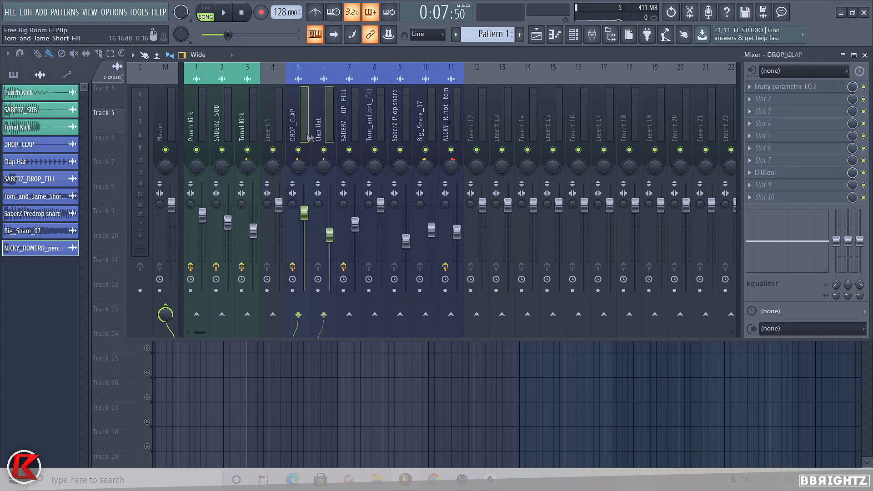
# Play the soloed Track 5 clap from bar 5 with the mixer closed, then stop playback.
pyautogui.press('space')
pyautogui.rightClick(426, 450)
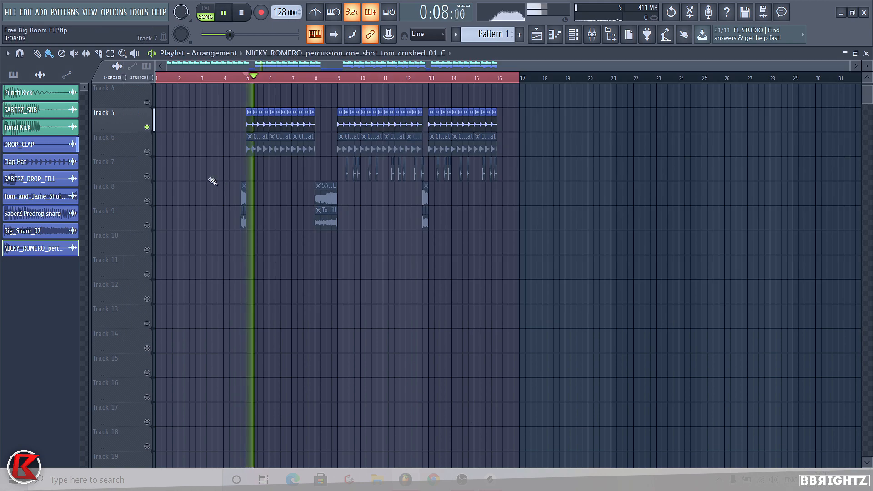
pyautogui.scroll(3, 209, 180)
pyautogui.press('space')
# Unmute Tracks 3, 2 and 1 and play the clap with the kick layers while watching the mixer levels.
pyautogui.click(148, 152)
pyautogui.click(147, 127)
pyautogui.click(147, 103)
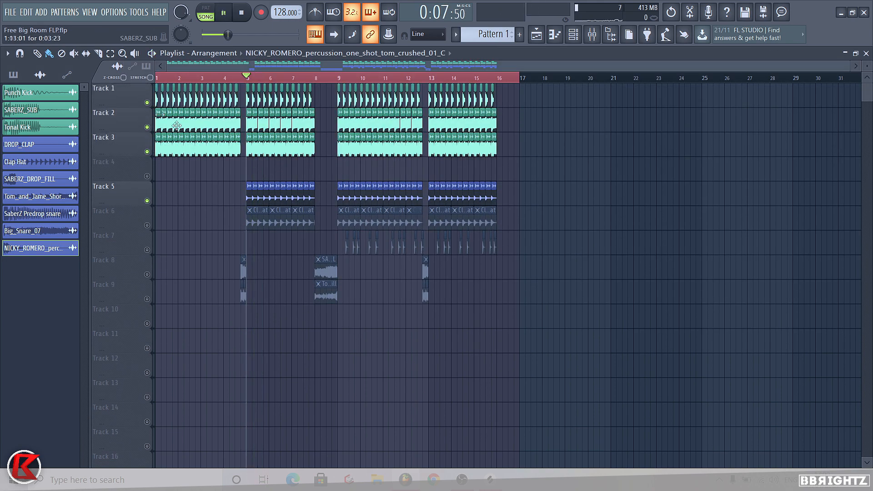
pyautogui.press('space')
pyautogui.click(596, 36)
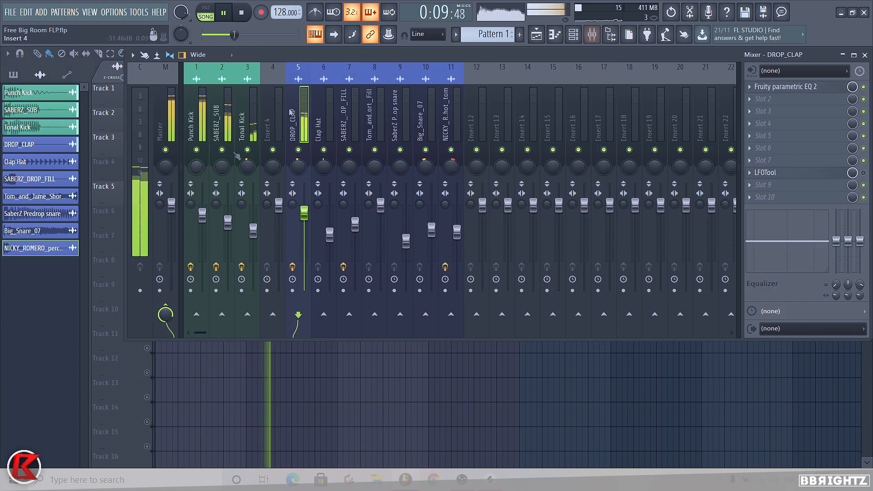
pyautogui.press('space')
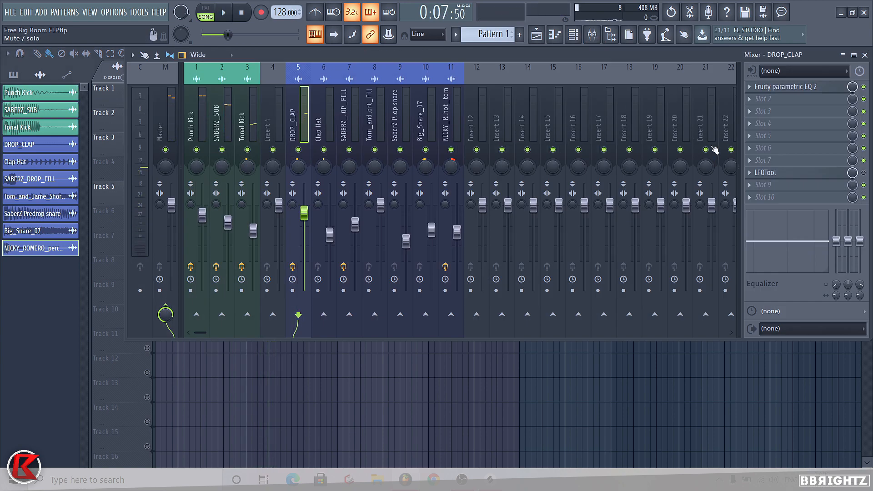
# Open the LFOTool plugin on the DROP_CLAP mixer track to examine its volume curve.
pyautogui.click(774, 166)
pyautogui.click(777, 175)
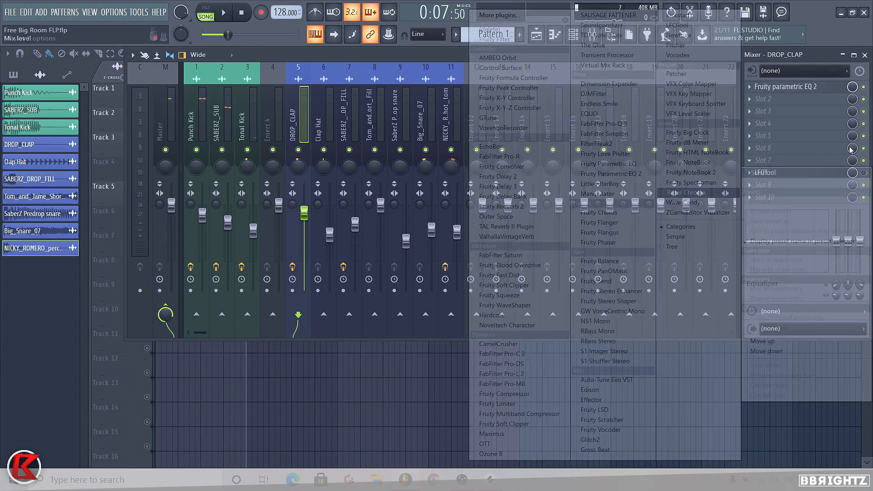
pyautogui.click(777, 175)
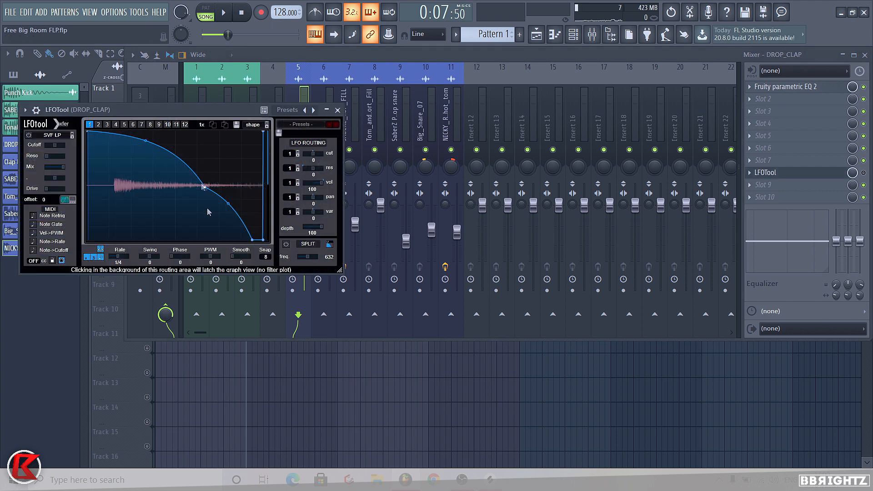
# Enable LFOTool on DROP_CLAP during playback from bar 5 to compare the sound, then stop and close the mixer.
pyautogui.click(866, 178)
pyautogui.press('space')
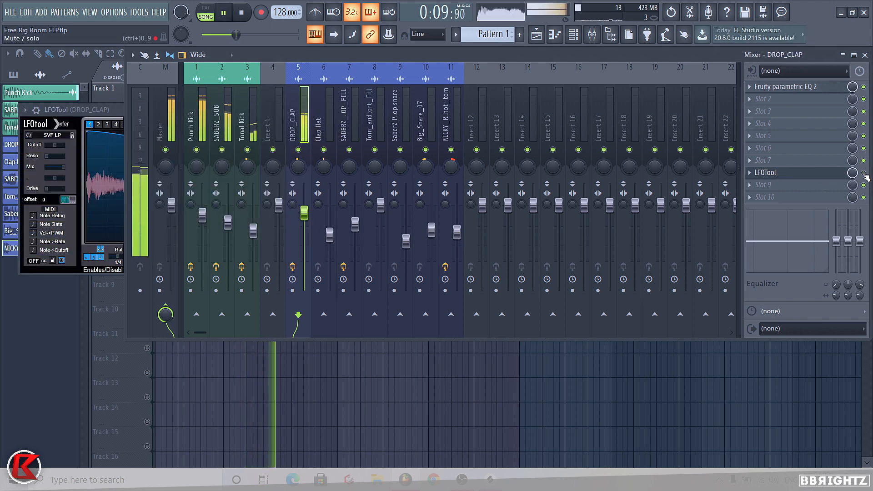
pyautogui.click(863, 173)
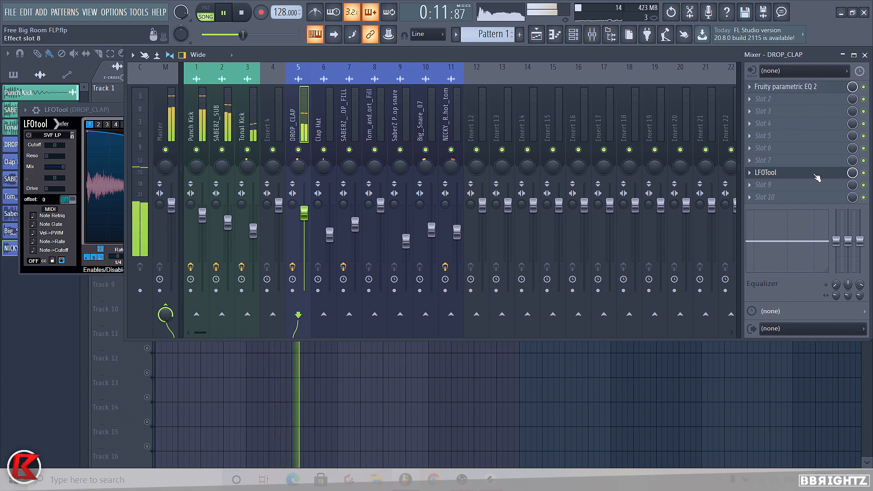
pyautogui.click(815, 175)
pyautogui.press('F9')
pyautogui.press('space')
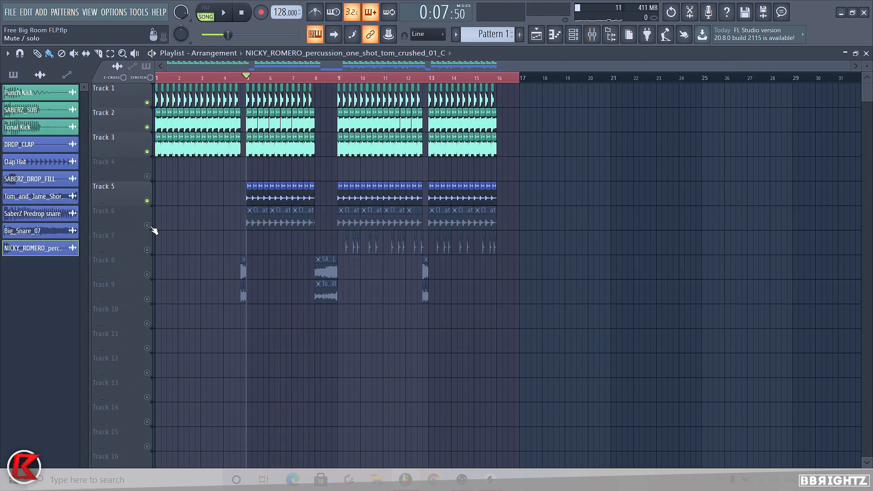
# Unmute all remaining playlist tracks and look over the complete drum arrangement.
pyautogui.click(147, 225)
pyautogui.scroll(5, 245, 212)
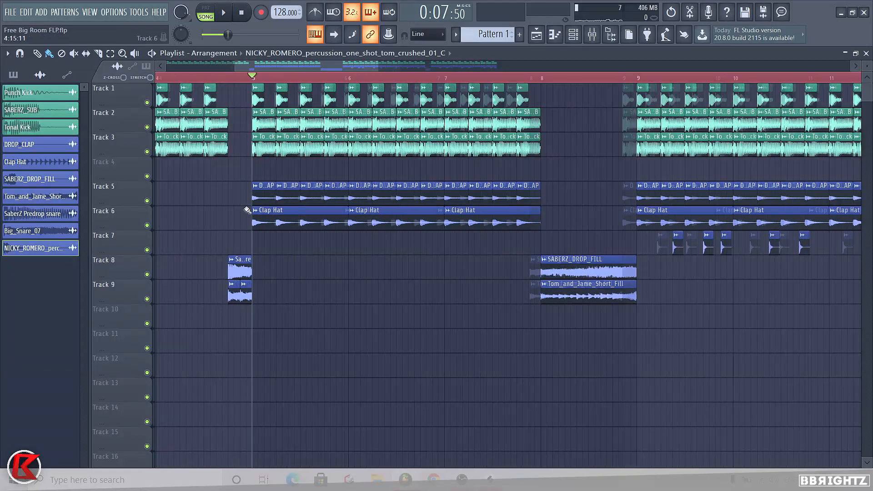
pyautogui.scroll(1, 247, 210)
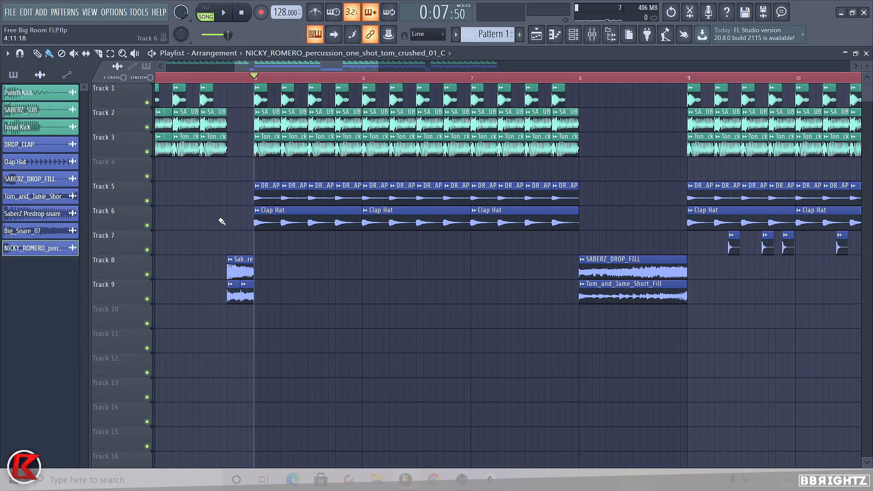
pyautogui.scroll(-3, 277, 182)
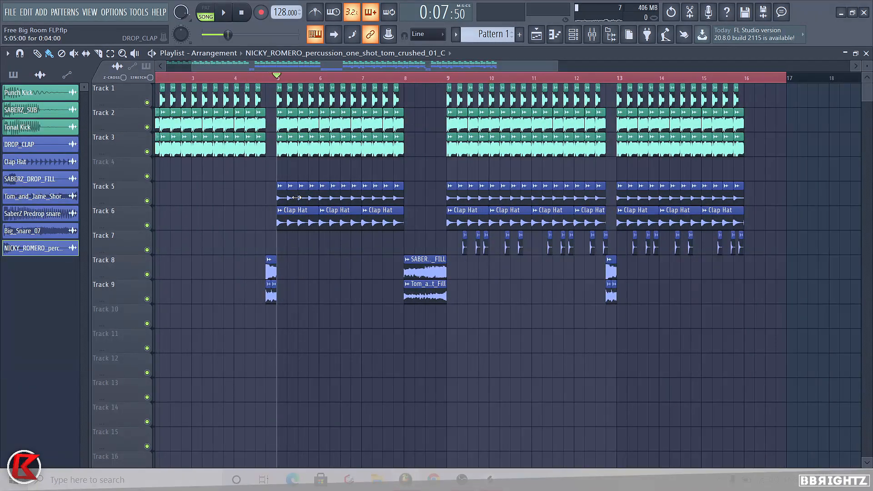
pyautogui.scroll(-3, 332, 208)
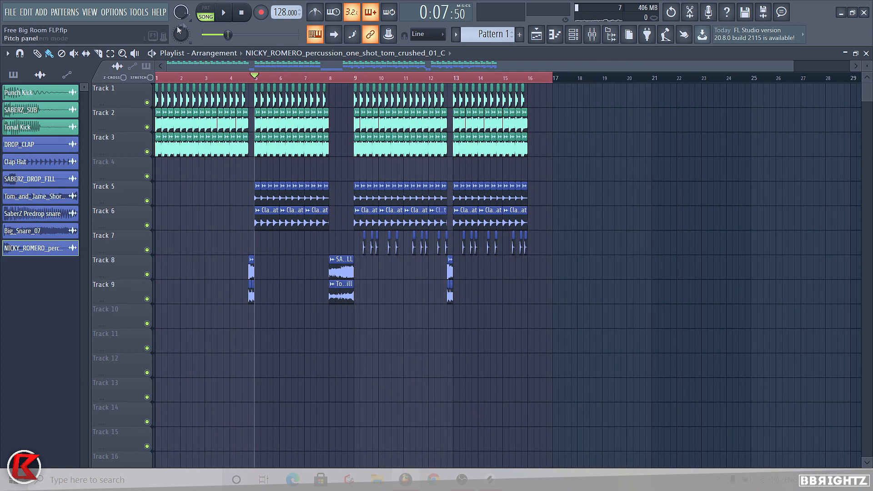
# Play the full drum arrangement from bar 5 and from bar 9, and stop playback.
pyautogui.click(246, 78)
pyautogui.press('space')
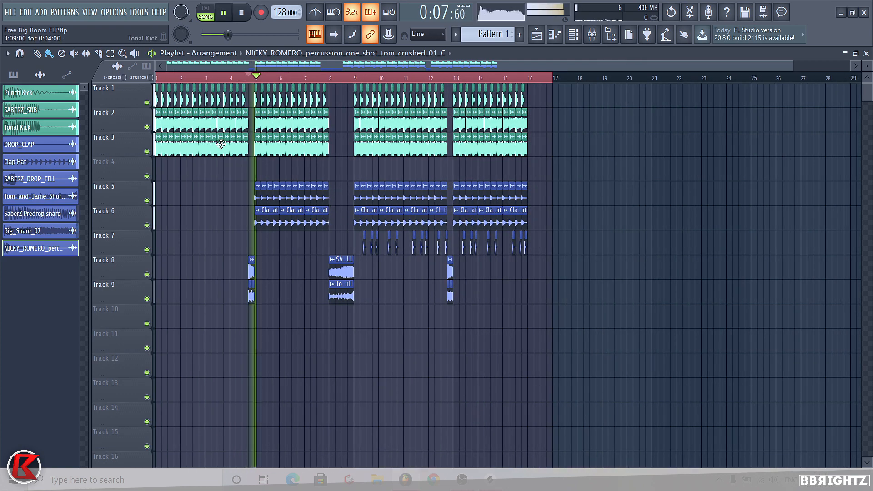
pyautogui.click(352, 78)
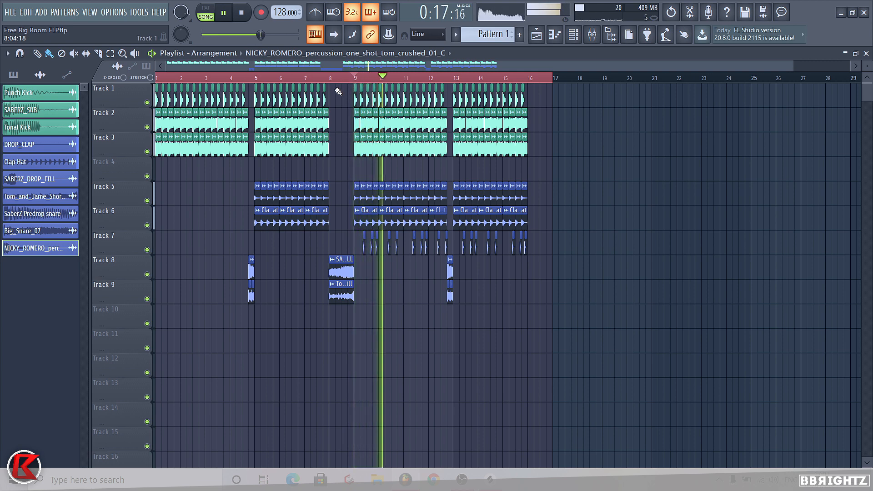
pyautogui.press('space')
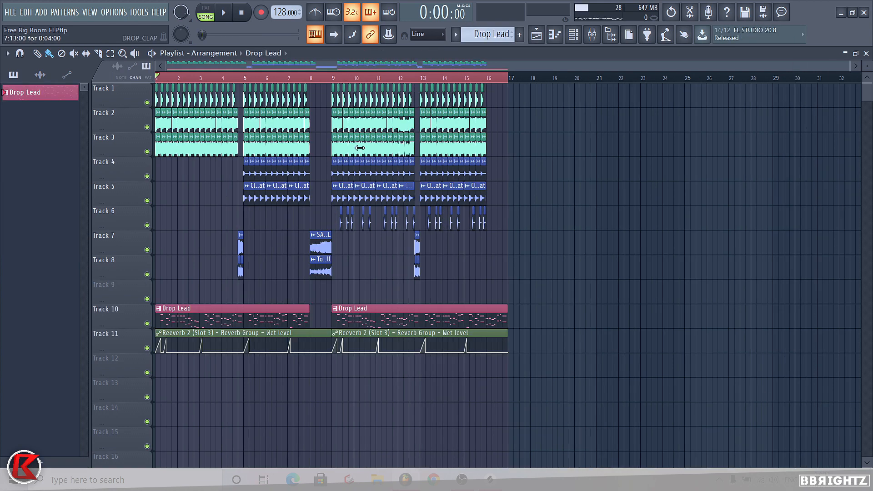
# Play the Drop Lead pattern from the channel rack and examine the Lead 1 melody in the piano roll.
pyautogui.click(573, 34)
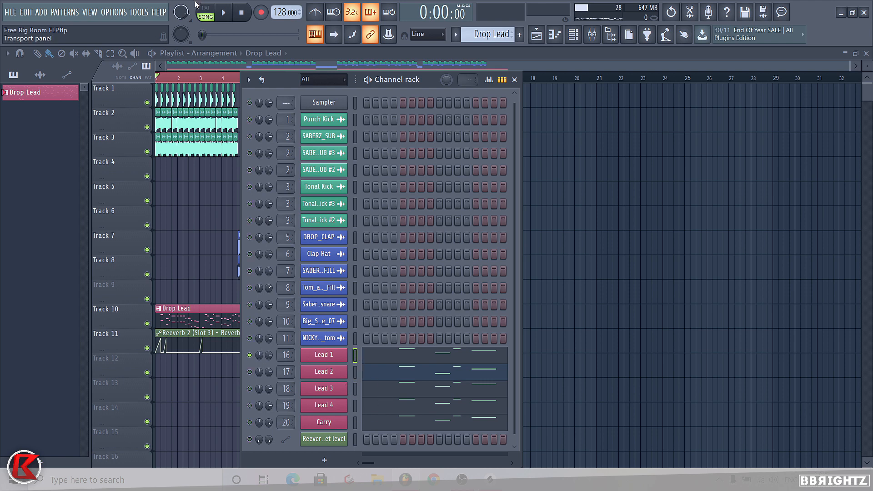
pyautogui.press('space')
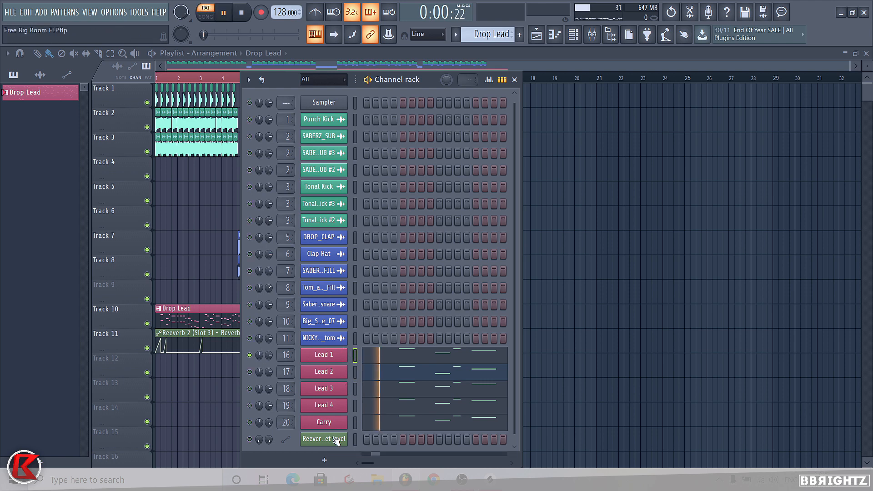
pyautogui.click(383, 360)
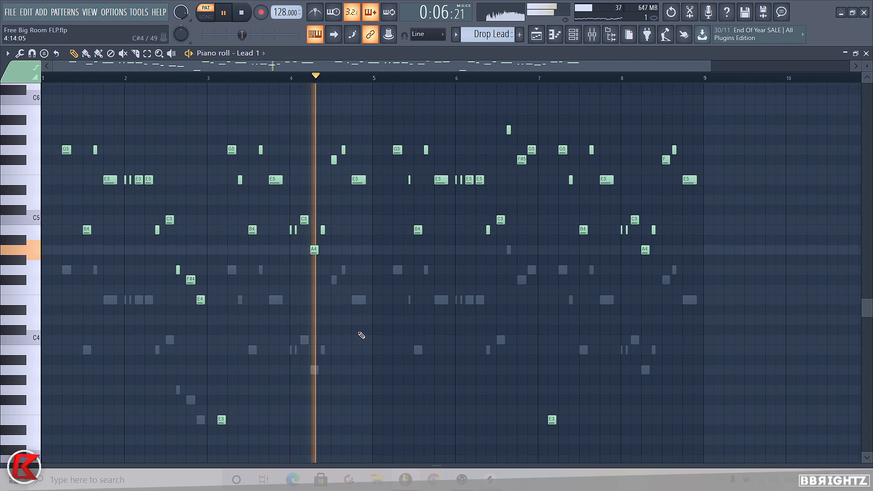
pyautogui.press('space')
# Inspect and audition the BLASTER_synth sample on Lead 2, then play the Lead 2 channel in the pattern and stop.
pyautogui.click(323, 371)
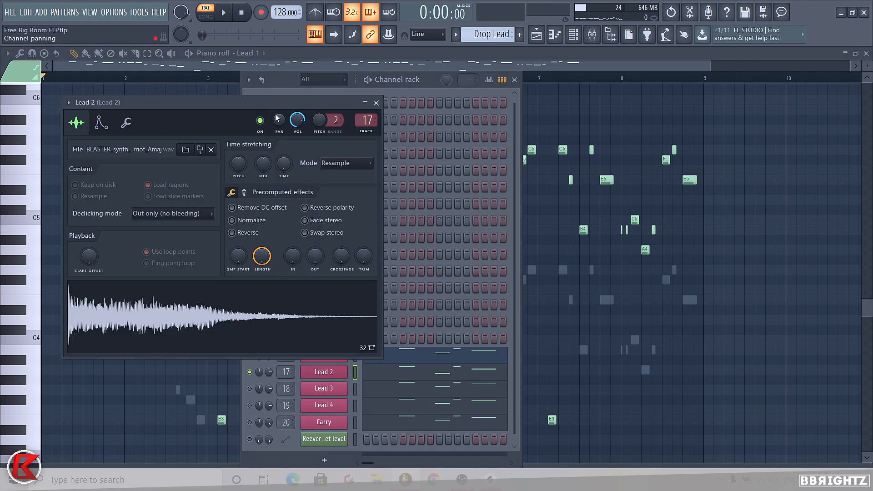
pyautogui.moveTo(333, 103); pyautogui.dragTo(377, 126)
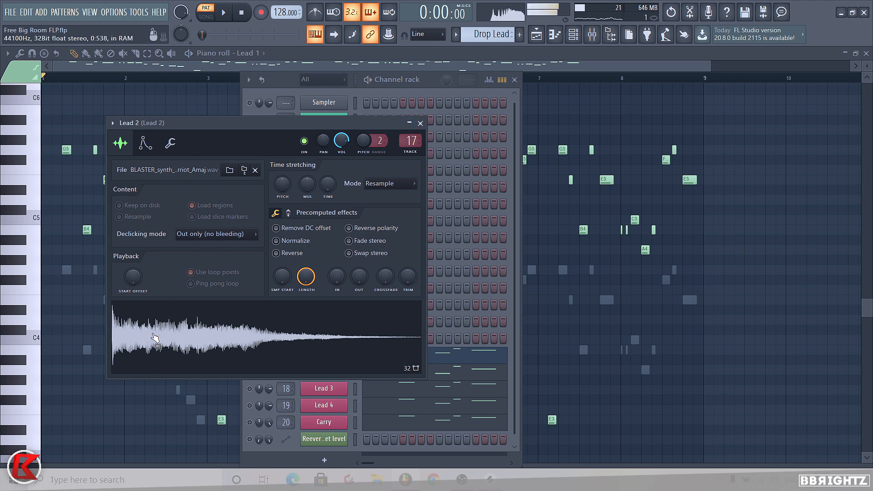
pyautogui.click(418, 124)
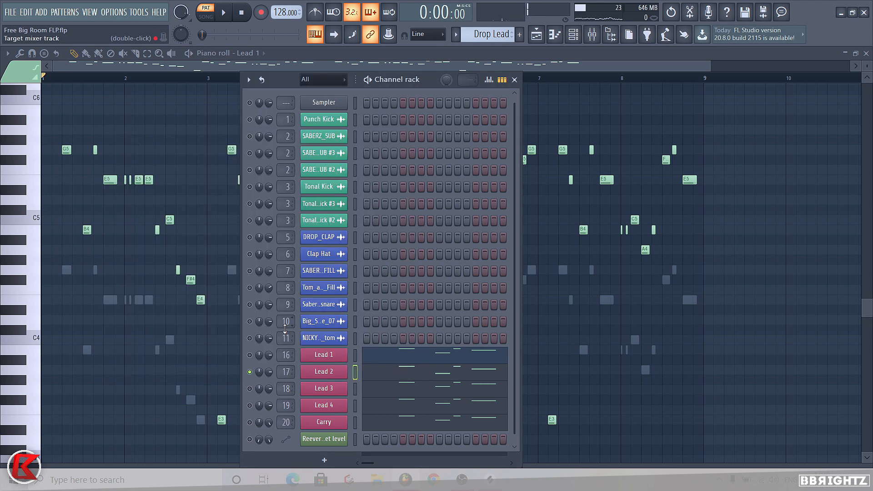
pyautogui.press('space')
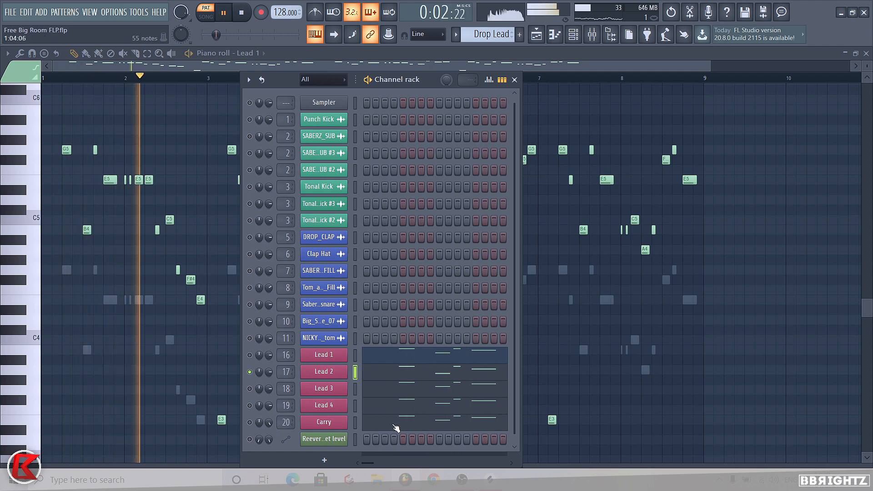
pyautogui.press('space')
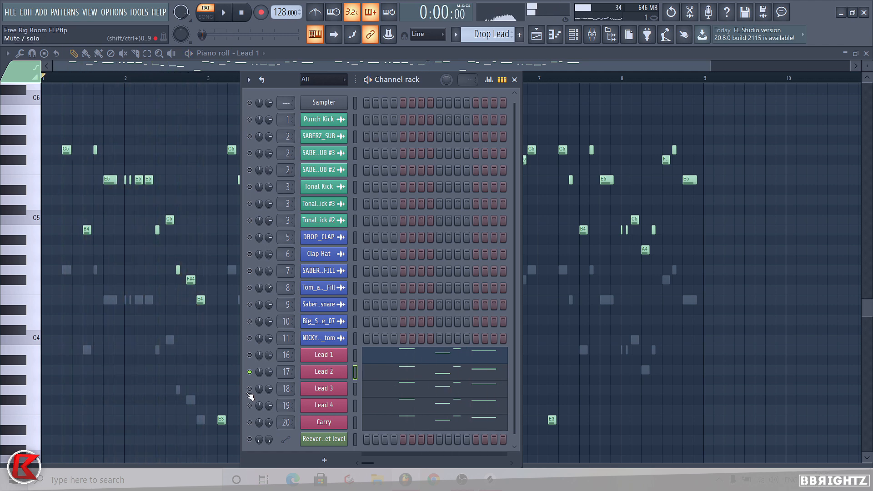
# Check the Sylenth1 preset on Lead 3 and play the Lead 3 channel in the pattern.
pyautogui.click(328, 389)
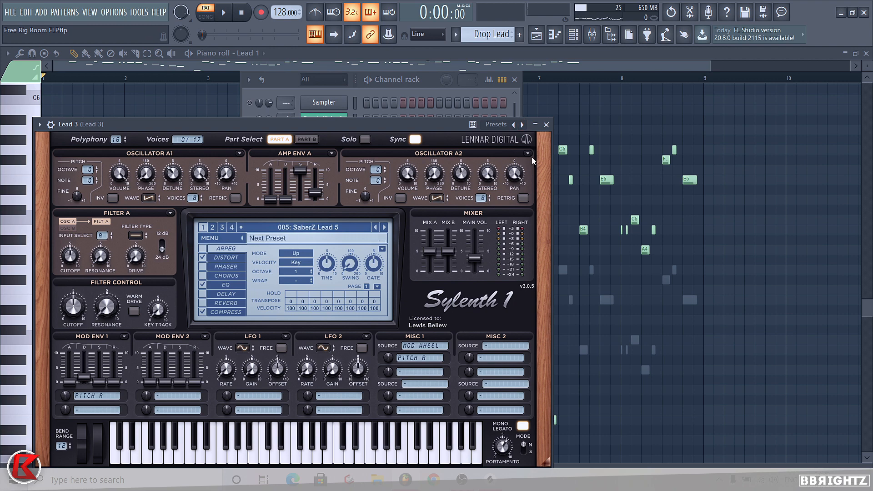
pyautogui.click(546, 124)
pyautogui.press('space')
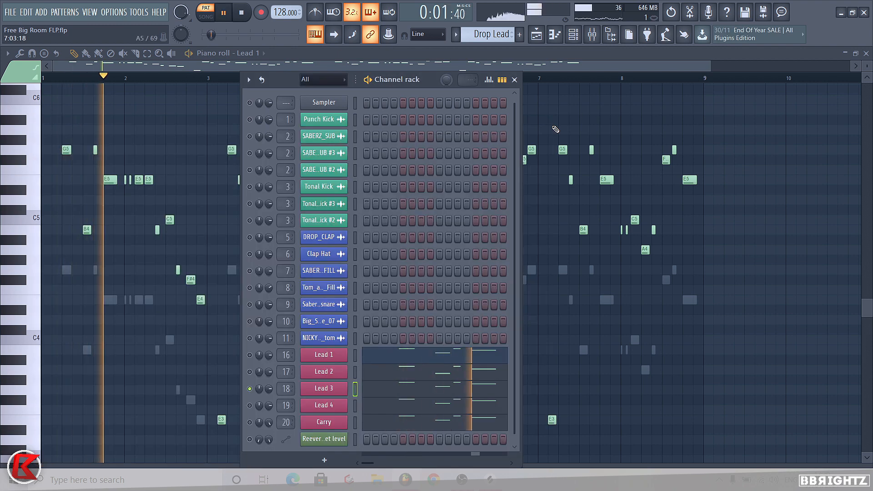
pyautogui.click(325, 389)
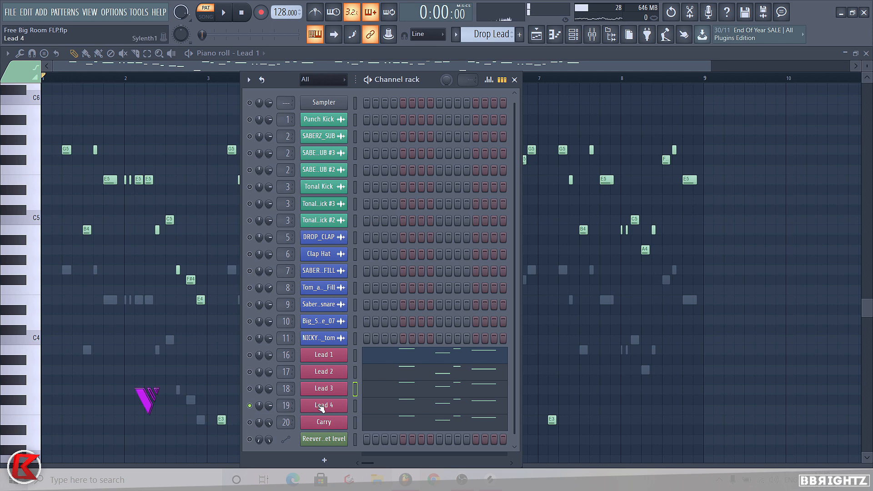
# Look over the Sylenth1 Aggro Saw preset on Lead 4 and play the Lead 4 channel in the pattern.
pyautogui.click(321, 406)
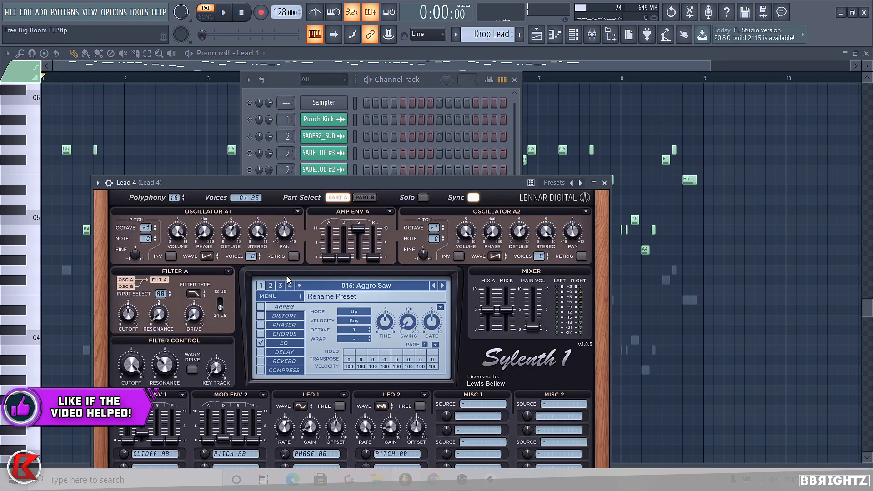
pyautogui.moveTo(298, 187); pyautogui.dragTo(300, 161)
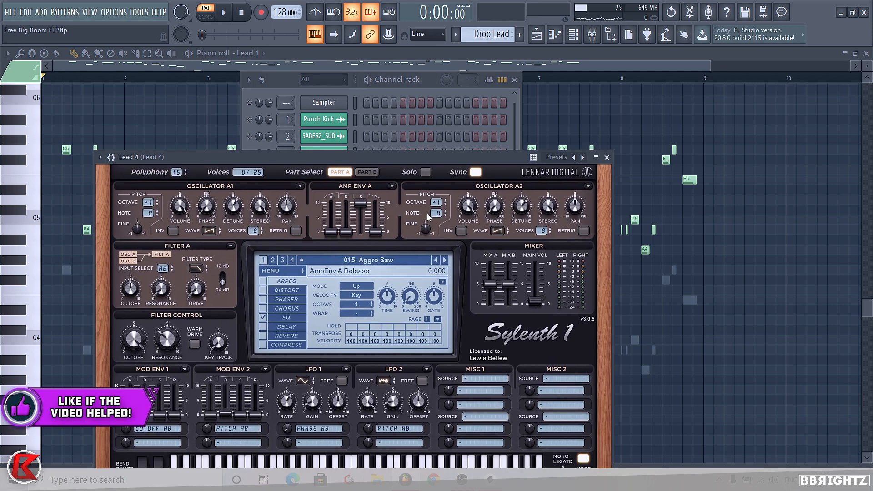
pyautogui.press('space')
pyautogui.click(605, 157)
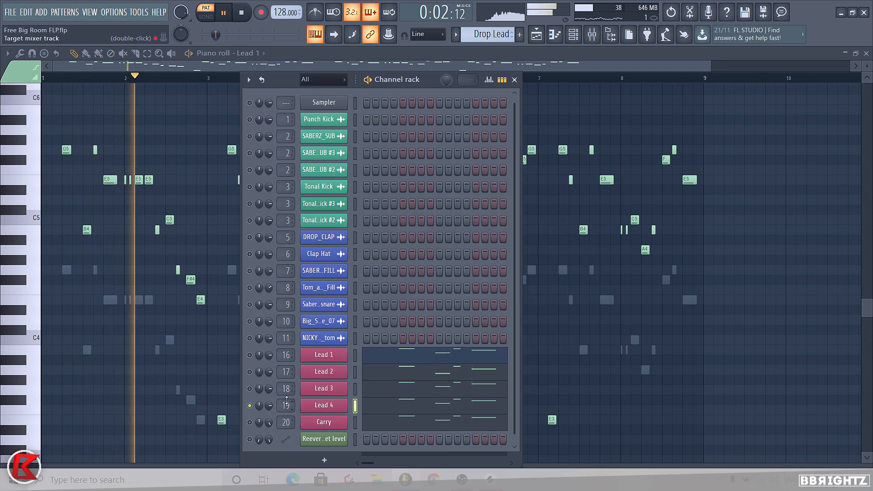
pyautogui.press('space')
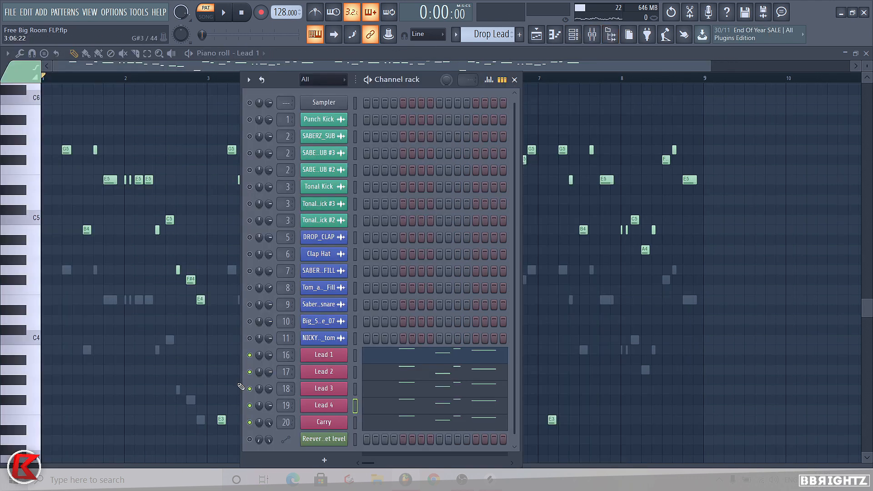
# Play Leads 1 to 4 and Carry together, stop, and return to the playlist.
pyautogui.press('space')
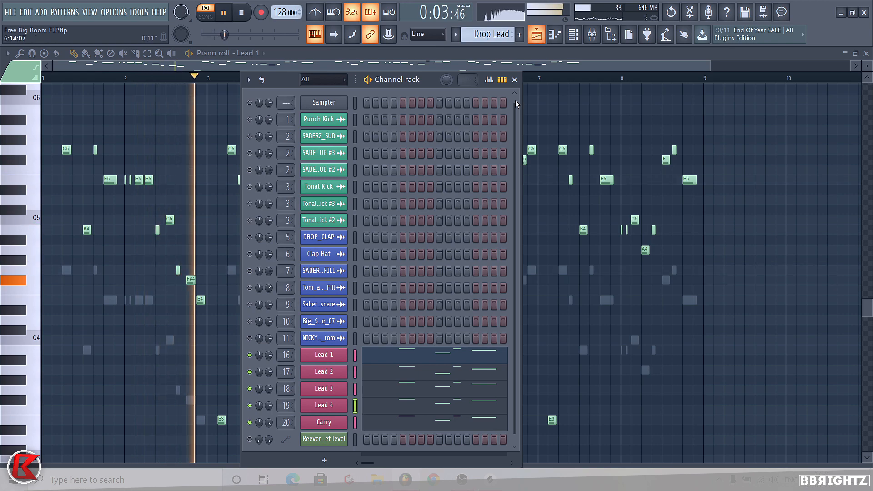
pyautogui.press('space')
pyautogui.press('F5')
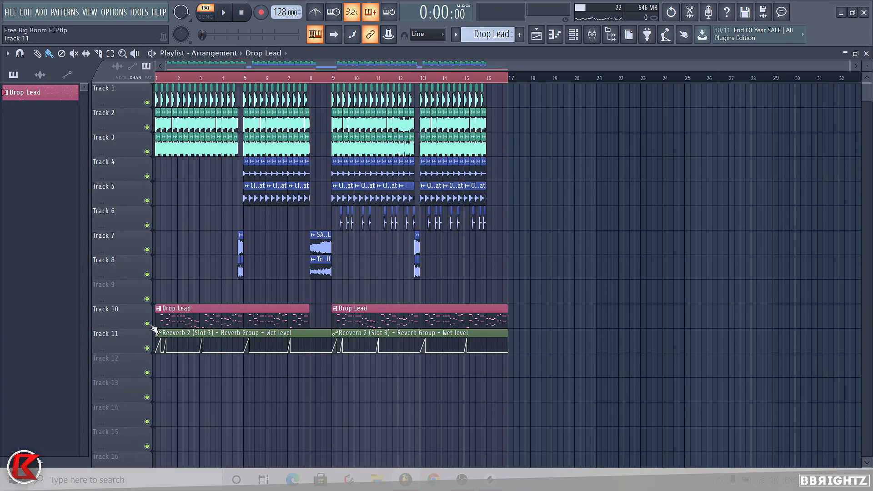
# Isolate Tracks 10 and 11 and play the Drop Lead with its Reeverb 2 wet level automation from bar 1 in song mode.
pyautogui.scroll(4, 145, 353)
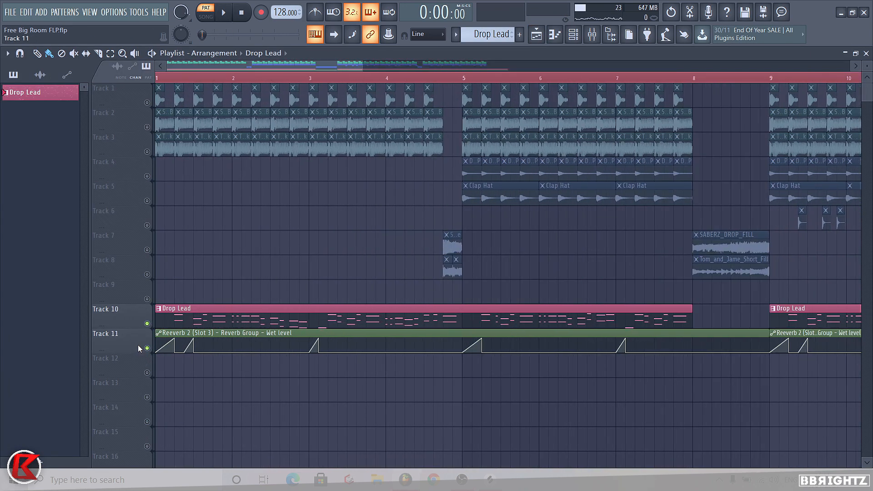
pyautogui.scroll(2, 138, 345)
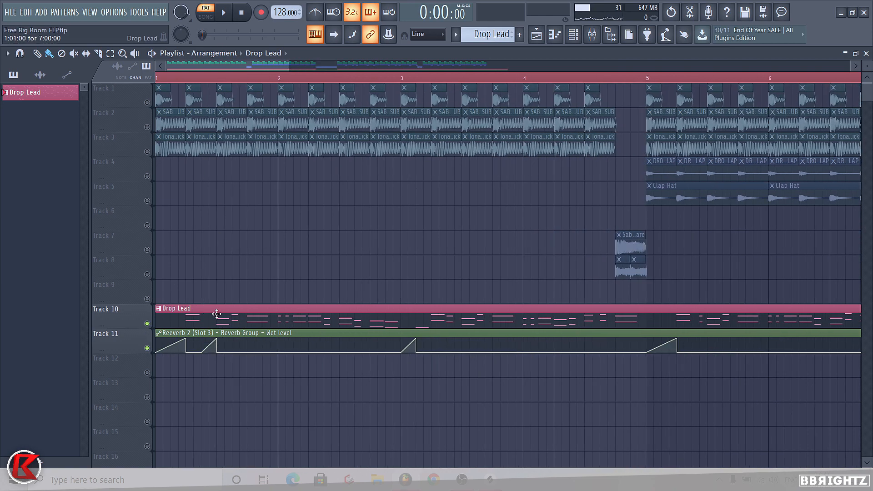
pyautogui.press('l')
pyautogui.scroll(2, 107, 99)
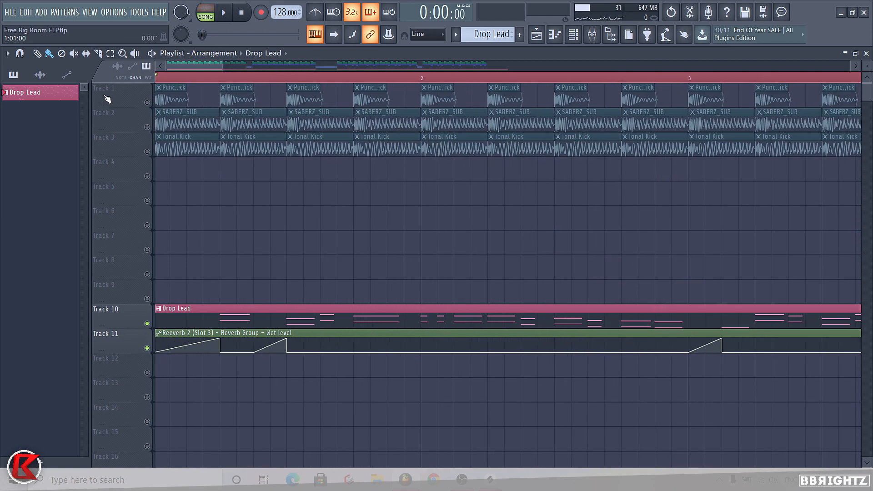
pyautogui.scroll(-1, 107, 99)
pyautogui.press('space')
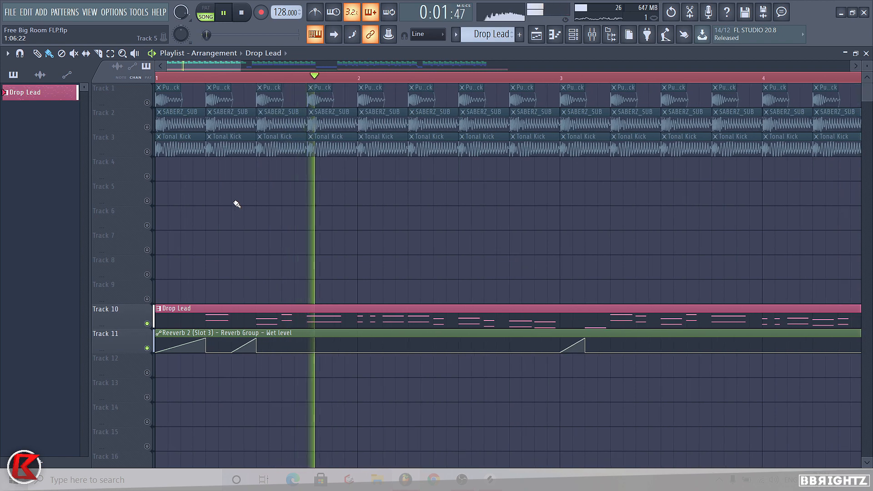
pyautogui.scroll(-3, 355, 208)
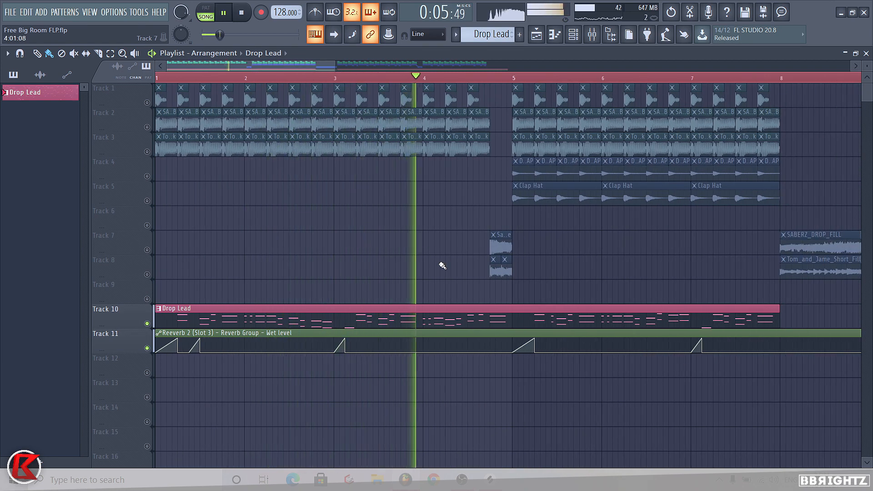
# Highlight the reverb wet level rise at bar 5, stop playback, and point out the second Drop Lead and automation clips from bar 9.
pyautogui.moveTo(534, 362); pyautogui.dragTo(513, 302)
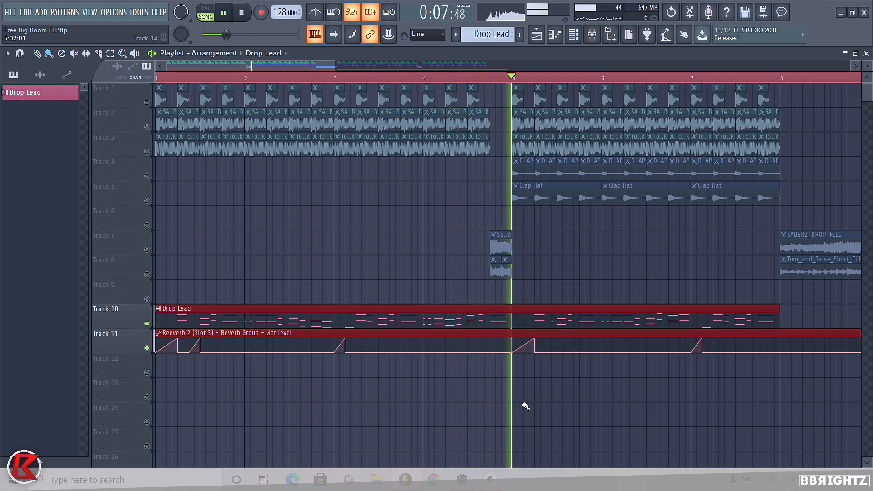
pyautogui.keyDown('ctrl'); pyautogui.click(523, 404); pyautogui.keyUp('ctrl')
pyautogui.press('space')
pyautogui.scroll(-4, 382, 273)
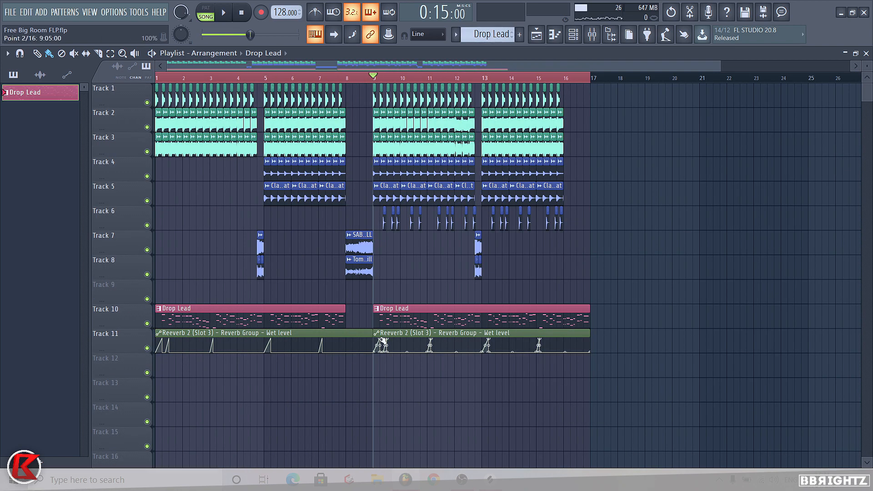
pyautogui.moveTo(359, 309); pyautogui.dragTo(485, 374)
pyautogui.keyDown('ctrl'); pyautogui.click(541, 420); pyautogui.keyUp('ctrl')
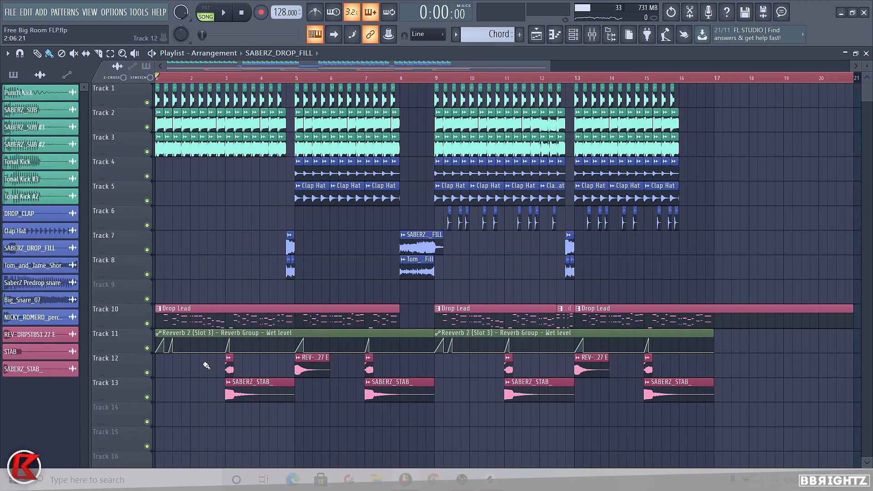
# Highlight the stab clips on Tracks 12 and 13 to show their placement, and clear the selection.
pyautogui.moveTo(203, 363); pyautogui.dragTo(745, 363)
pyautogui.keyDown('ctrl'); pyautogui.click(665, 418); pyautogui.keyUp('ctrl')
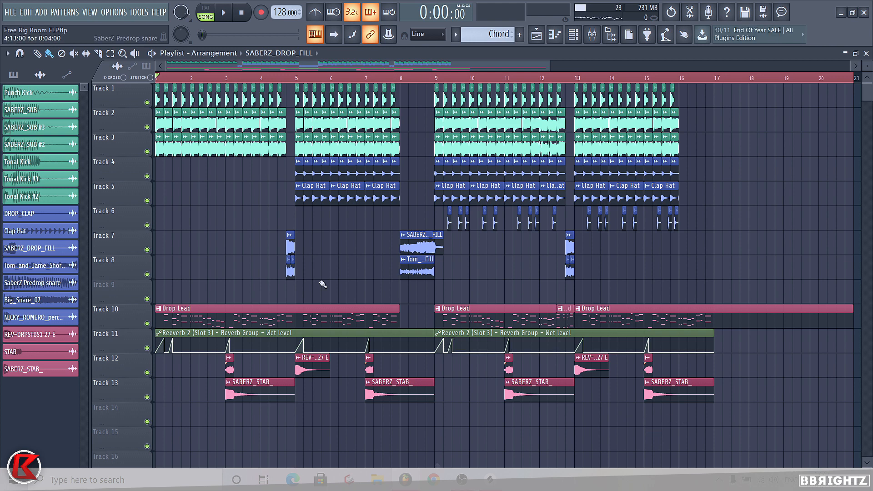
pyautogui.moveTo(687, 426); pyautogui.dragTo(162, 352)
pyautogui.keyDown('ctrl'); pyautogui.click(175, 358); pyautogui.keyUp('ctrl')
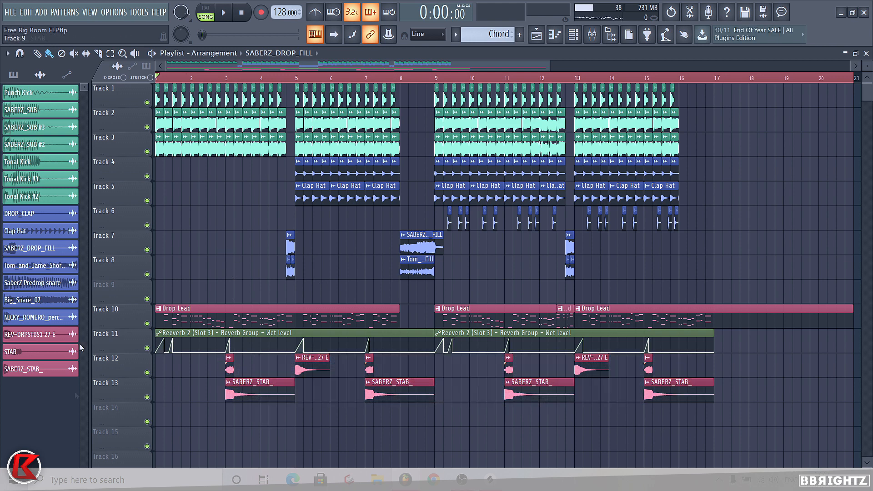
# Isolate Tracks 12 and 13 and play the layered stabs from bar 3.
pyautogui.rightClick(147, 372)
pyautogui.moveTo(235, 78); pyautogui.dragTo(226, 99)
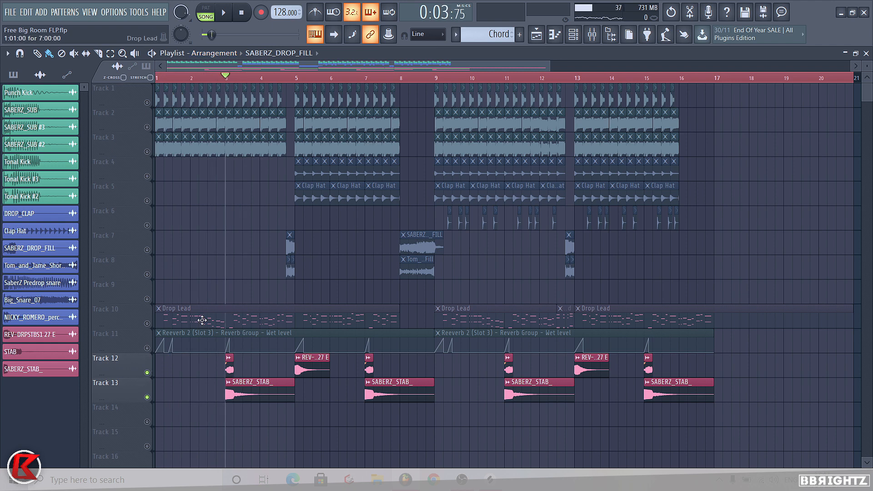
pyautogui.press('space')
pyautogui.press('space')
# Mute Track 13 and play the short Track 12 stab alone from bar 3.
pyautogui.click(148, 397)
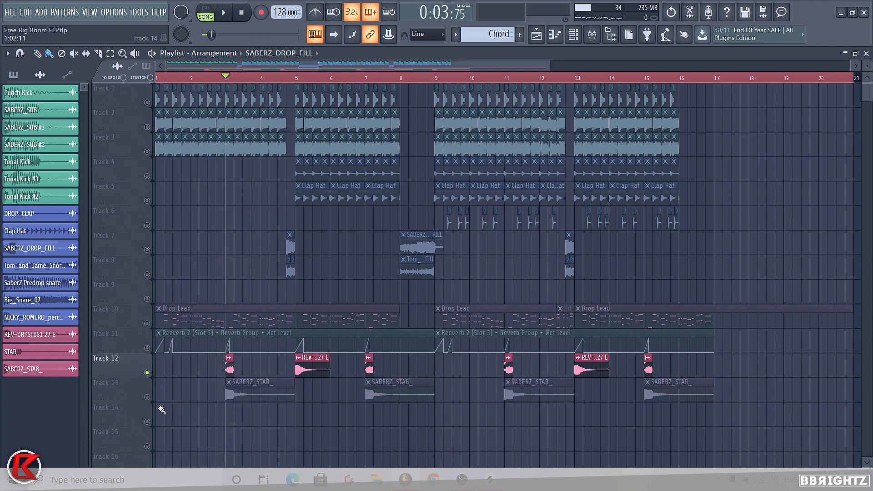
pyautogui.press('space')
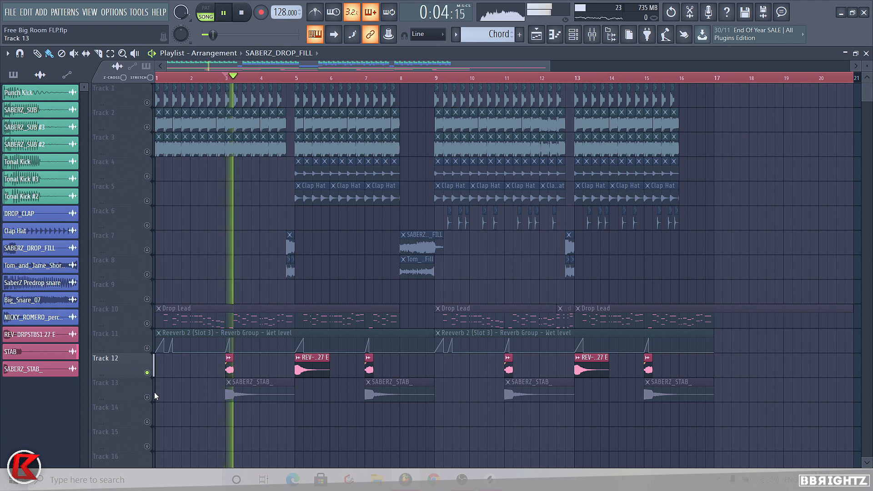
pyautogui.press('space')
# Solo Track 13 to play SABERZ_STAB_ from bar 3, then restore all playlist tracks.
pyautogui.rightClick(148, 397)
pyautogui.press('space')
pyautogui.press('space')
pyautogui.rightClick(148, 374)
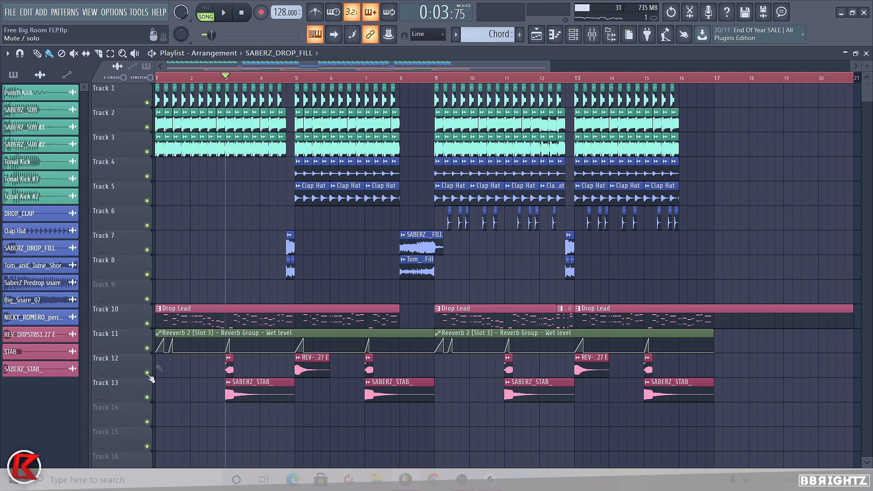
# Solo Track 12 and play the REV-DRPSTBS1 27 E stab alone from bar 5.
pyautogui.click(294, 78)
pyautogui.rightClick(146, 373)
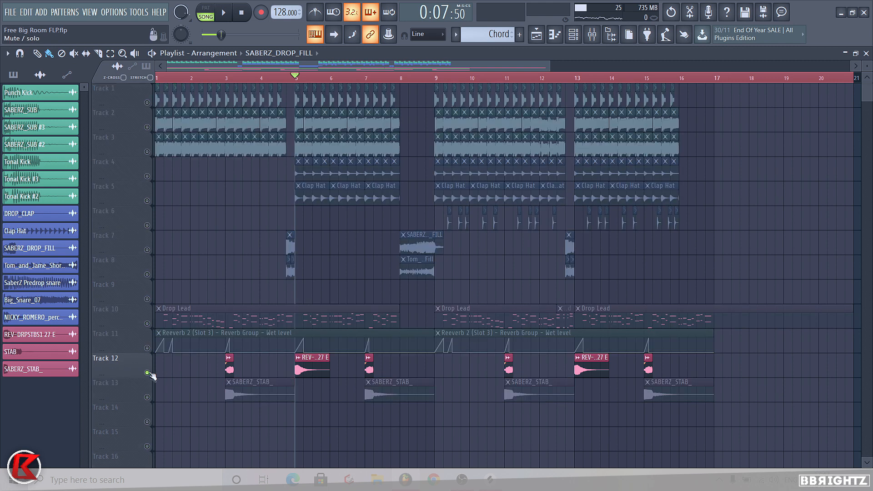
pyautogui.press('space')
pyautogui.press('space')
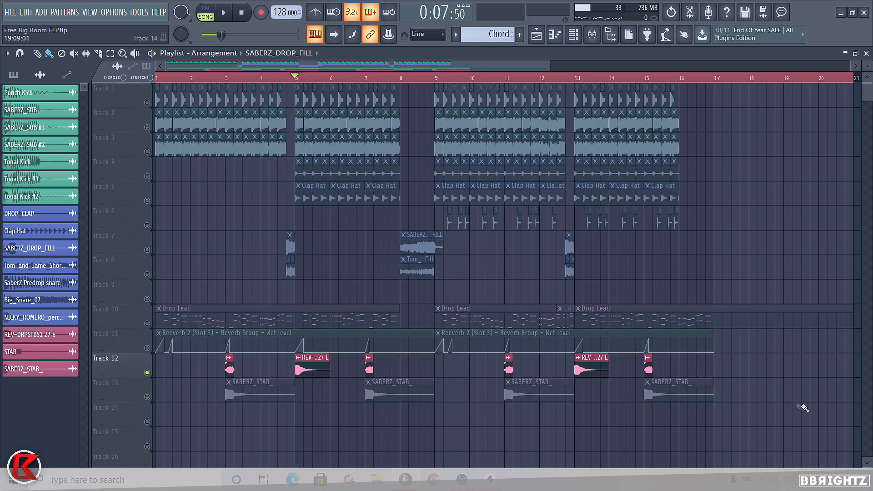
# Enable Tracks 10, 11 and 13 alongside Track 12 and play the leads with the stab layers from bar 5.
pyautogui.moveTo(757, 423); pyautogui.dragTo(281, 371)
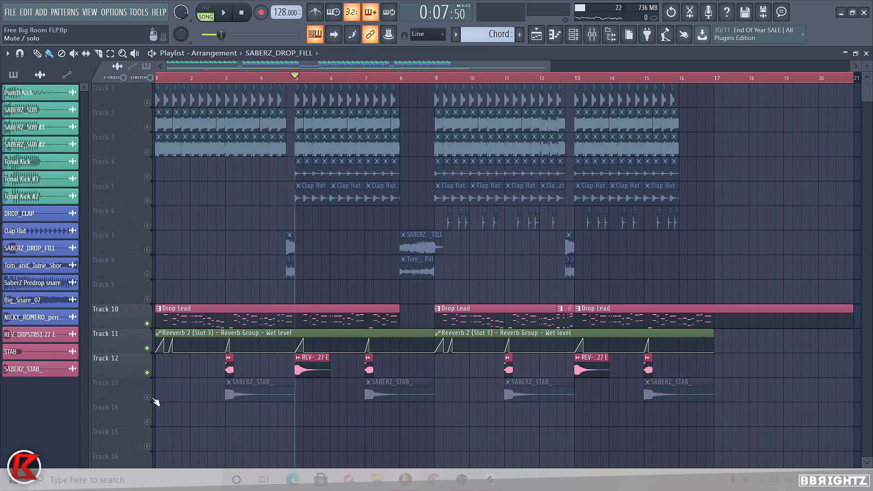
pyautogui.click(150, 398)
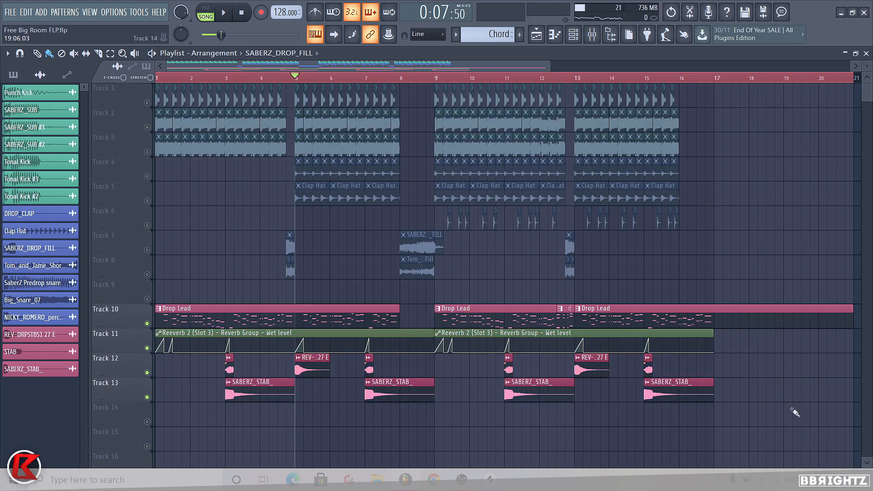
pyautogui.press('space')
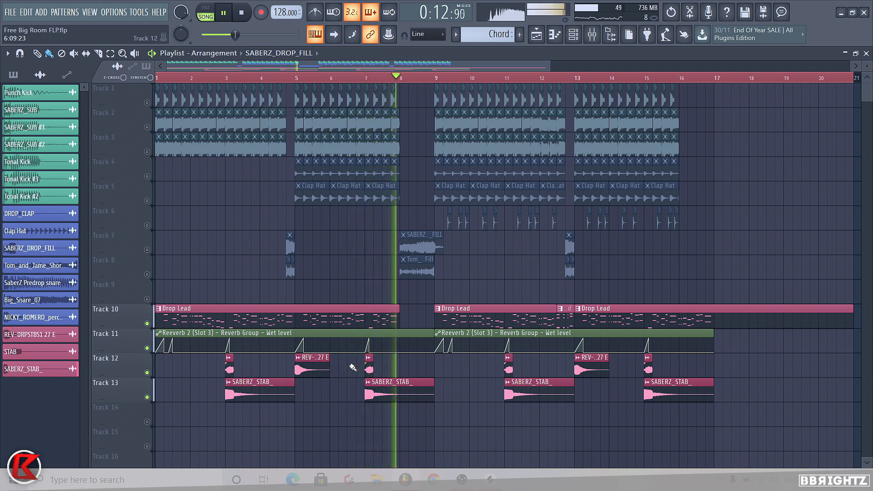
pyautogui.press('space')
# Highlight the first stab clips on Track 13 and the Drop Lead clips around the Chord clip on Track 10, then clear the selection.
pyautogui.moveTo(207, 378); pyautogui.dragTo(454, 425)
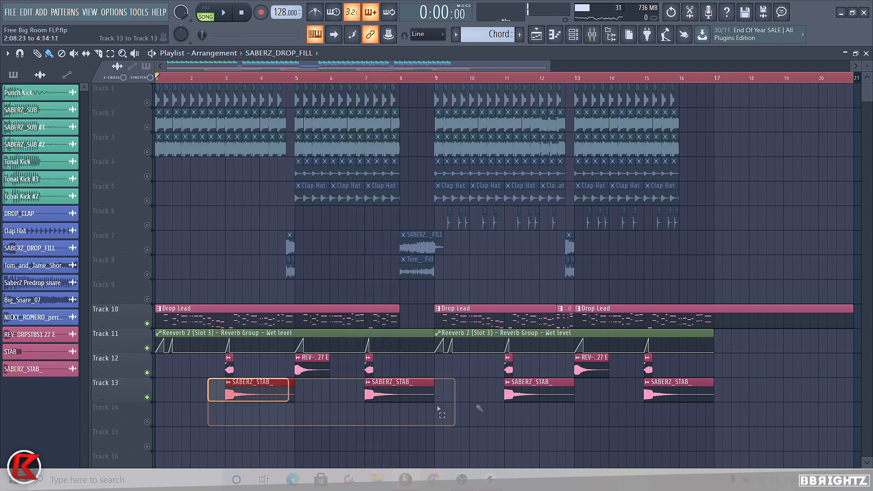
pyautogui.keyDown('ctrl'); pyautogui.click(287, 366); pyautogui.keyUp('ctrl')
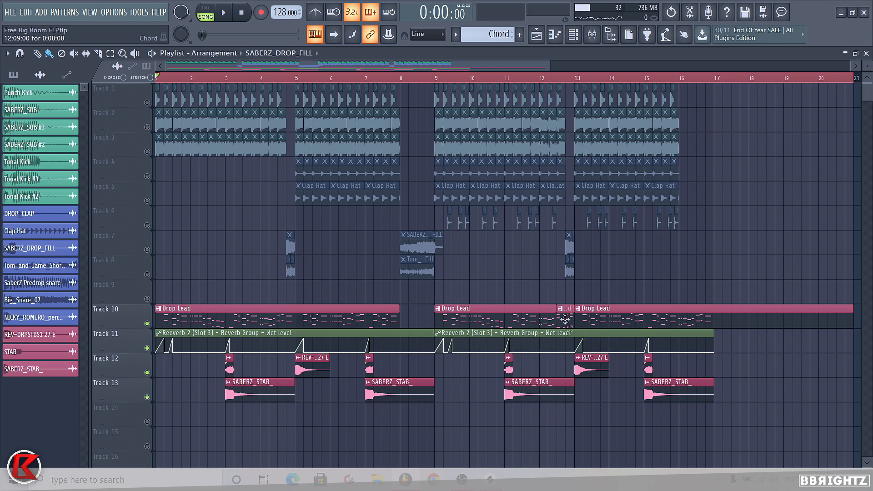
pyautogui.keyDown('ctrl'); pyautogui.keyDown('shift'); pyautogui.click(547, 321); pyautogui.keyUp('shift'); pyautogui.keyUp('ctrl')
pyautogui.keyDown('ctrl'); pyautogui.keyDown('shift'); pyautogui.click(591, 319); pyautogui.keyUp('shift'); pyautogui.keyUp('ctrl')
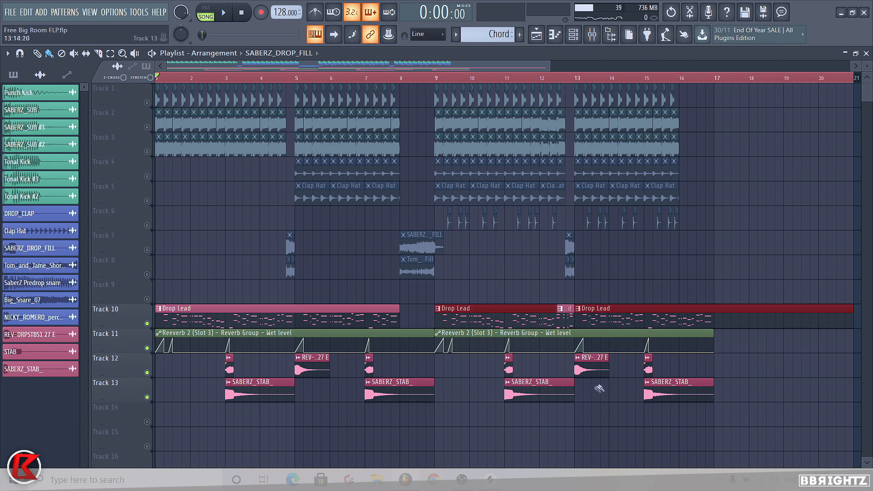
pyautogui.hotkey('ctrl', 'd')
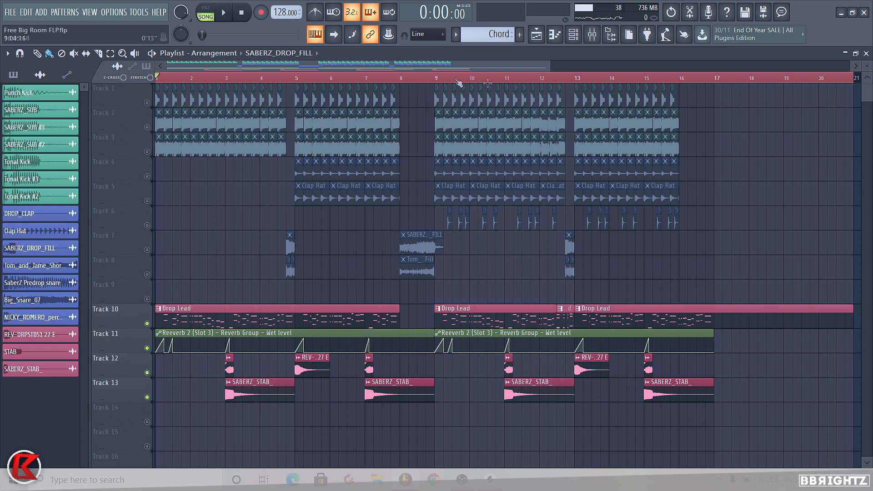
# Play the lead and stab tracks from bar 11 towards the Chord clip before bar 13.
pyautogui.click(509, 80)
pyautogui.press('space')
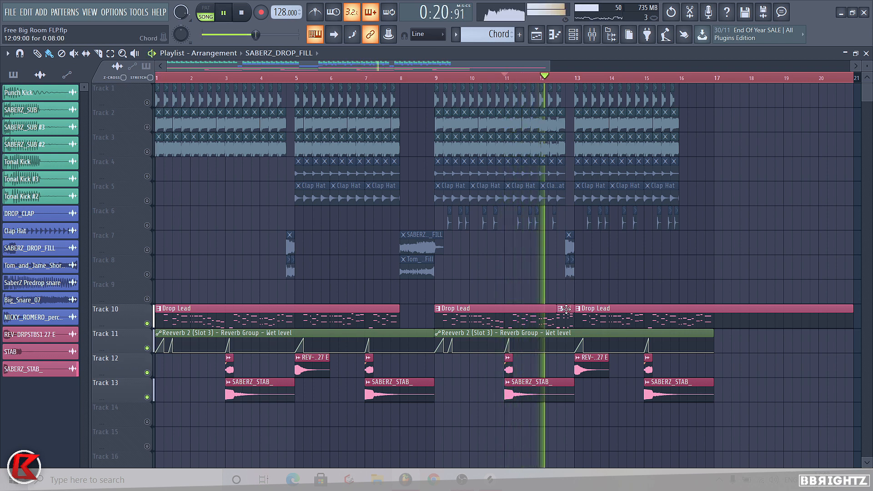
pyautogui.press('space')
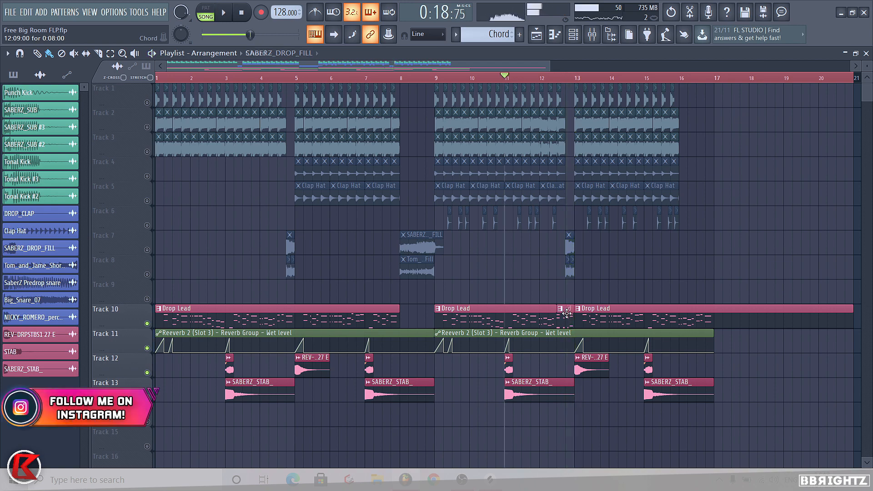
# Review the NWYR channel's Sylenth1 settings for the Chord pattern and close the plugin.
pyautogui.click(13, 75)
pyautogui.click(574, 35)
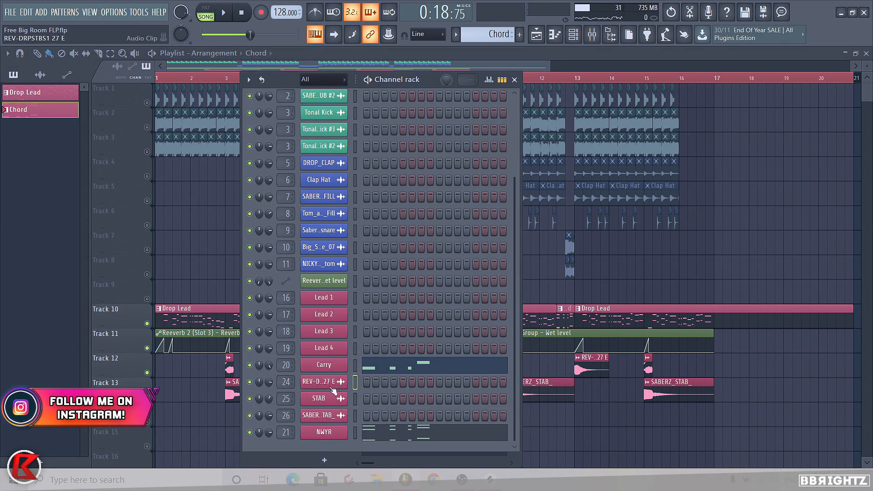
pyautogui.click(344, 433)
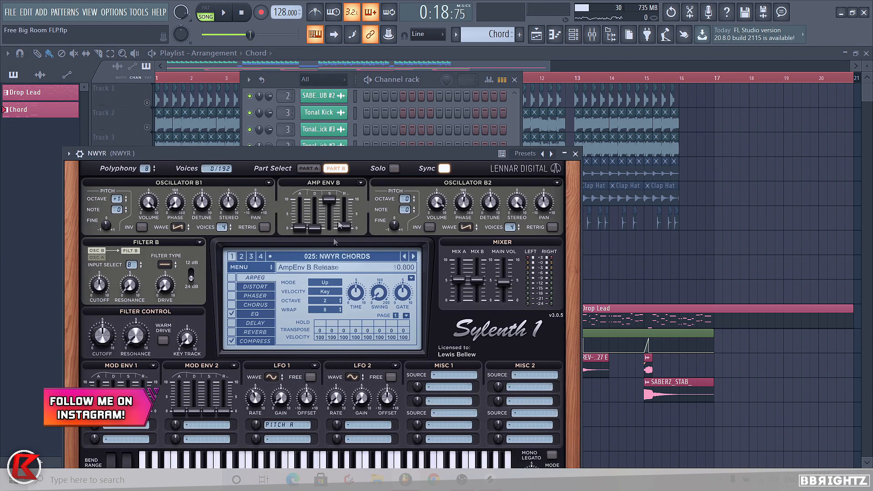
pyautogui.click(576, 154)
# Review the lead layer inserts in the mixer and the effects chain on Group 1.
pyautogui.click(591, 35)
pyautogui.click(372, 132)
pyautogui.click(293, 135)
pyautogui.click(267, 137)
pyautogui.click(242, 136)
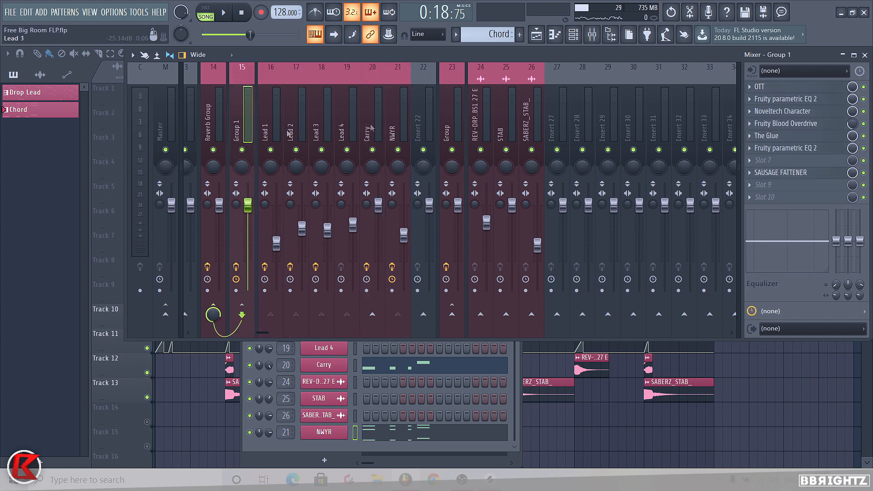
# Examine the effects on the NWYR mixer insert, including the high-pass band in its Fruity parametric EQ 2.
pyautogui.click(393, 131)
pyautogui.click(775, 100)
pyautogui.click(778, 87)
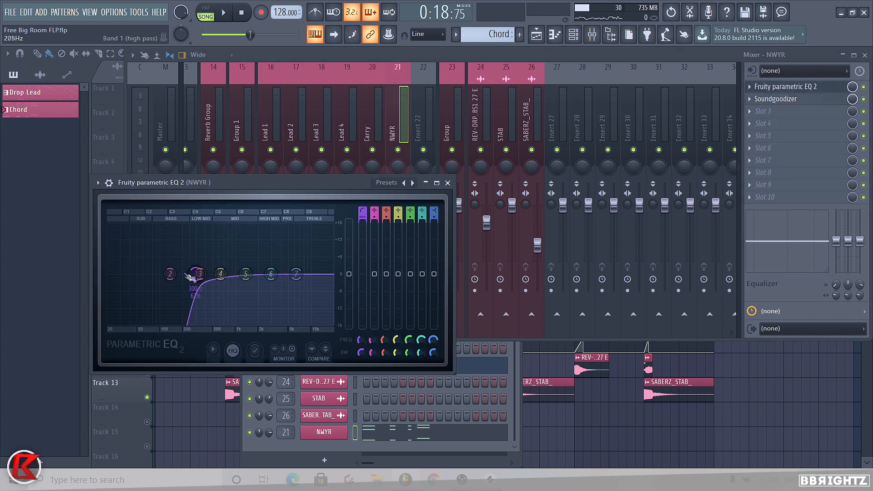
pyautogui.moveTo(192, 274); pyautogui.dragTo(192, 274)
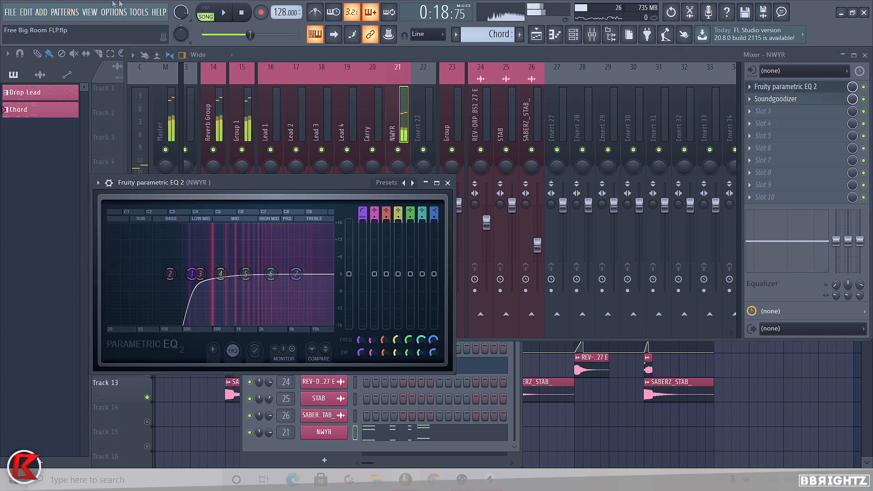
# Play the Chord pattern on its own in pattern mode, close the EQ and open the NWYR channel's notes.
pyautogui.click(205, 15)
pyautogui.press('space')
pyautogui.press('space')
pyautogui.click(448, 182)
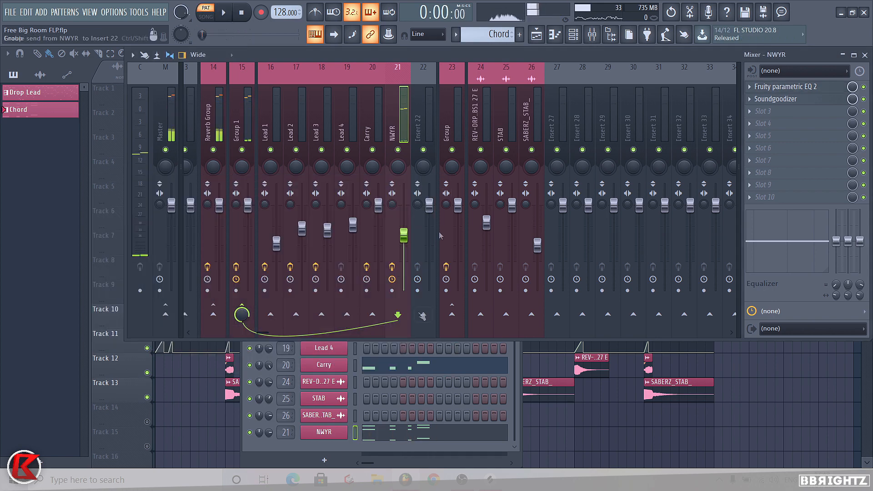
pyautogui.click(389, 434)
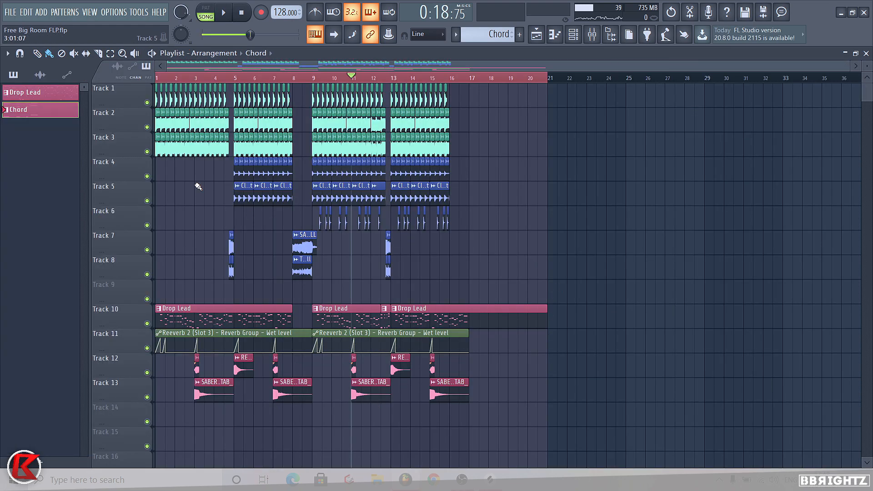
# Inspect the Phantom Drop Exhausts clip on Track 16 in the playlist.
pyautogui.scroll(-3, 842, 153)
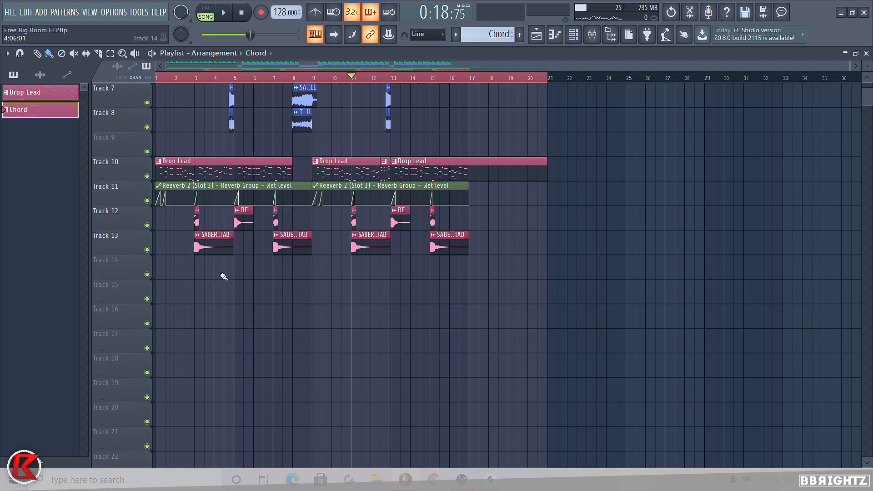
pyautogui.scroll(2, 400, 245)
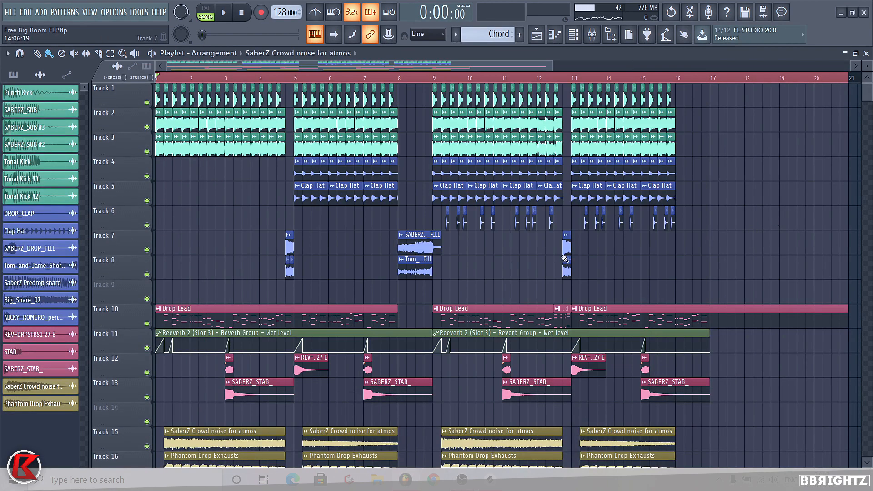
pyautogui.scroll(-2, 255, 369)
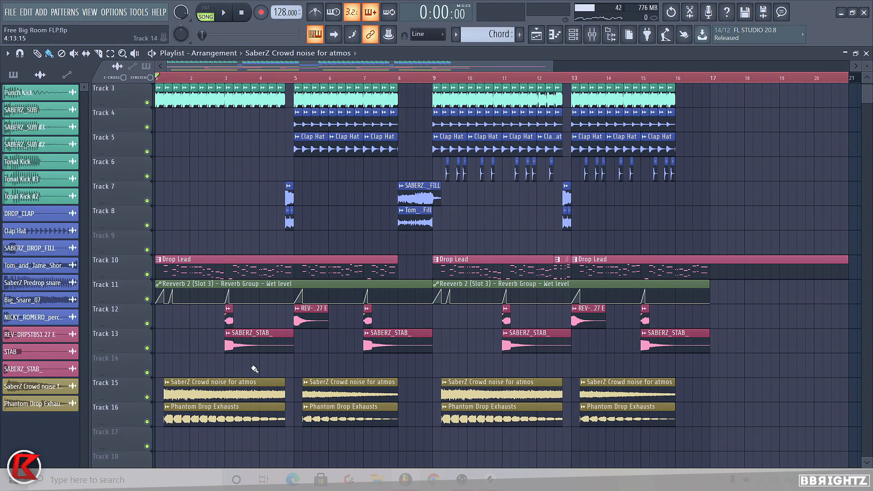
pyautogui.doubleClick(214, 421)
pyautogui.rightClick(528, 458)
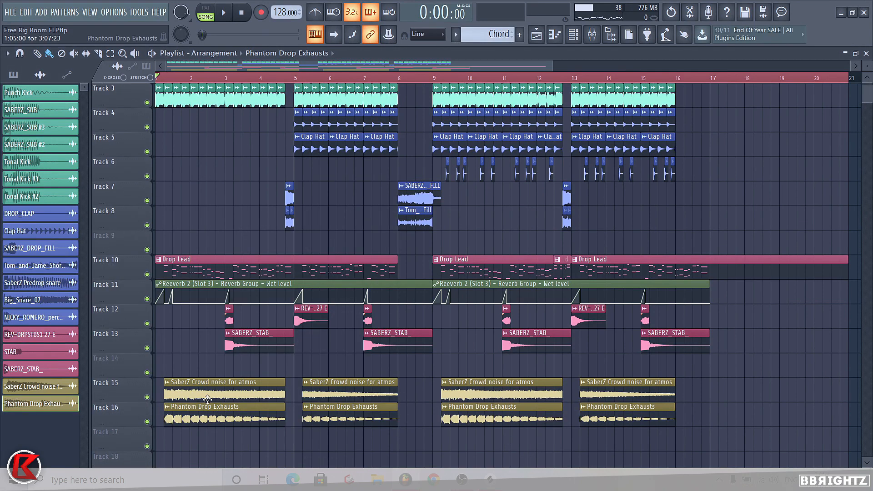
# Highlight the SaberZ Crowd noise for atmos and Phantom Drop Exhausts clips on Tracks 15 and 16 to show their placement.
pyautogui.scroll(2, 174, 398)
pyautogui.moveTo(268, 436); pyautogui.dragTo(171, 378)
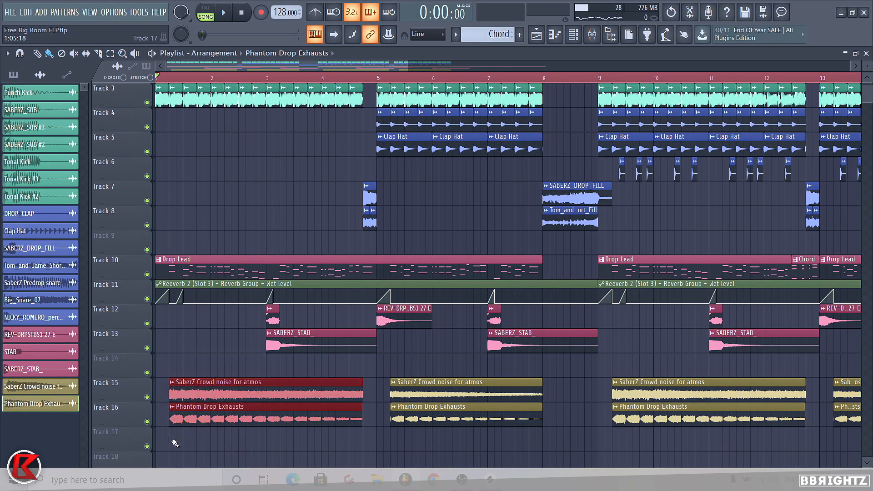
pyautogui.keyDown('ctrl'); pyautogui.click(162, 423); pyautogui.keyUp('ctrl')
pyautogui.scroll(2, 164, 115)
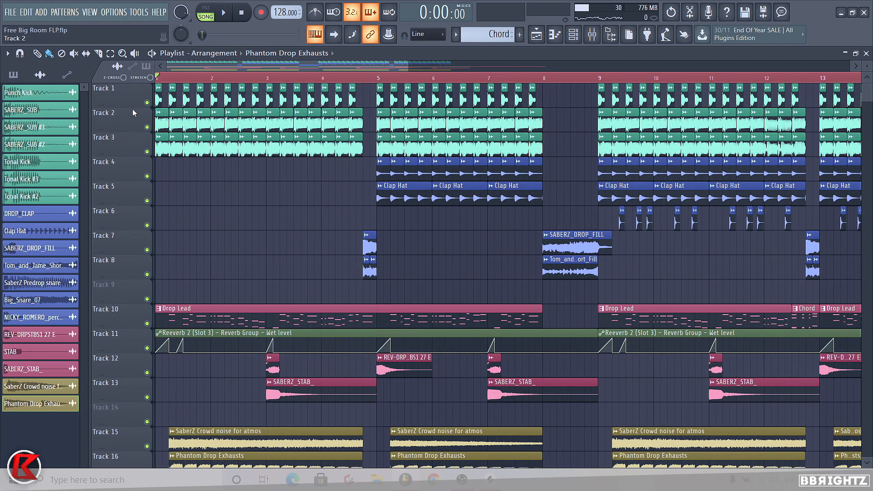
pyautogui.scroll(-1, 215, 387)
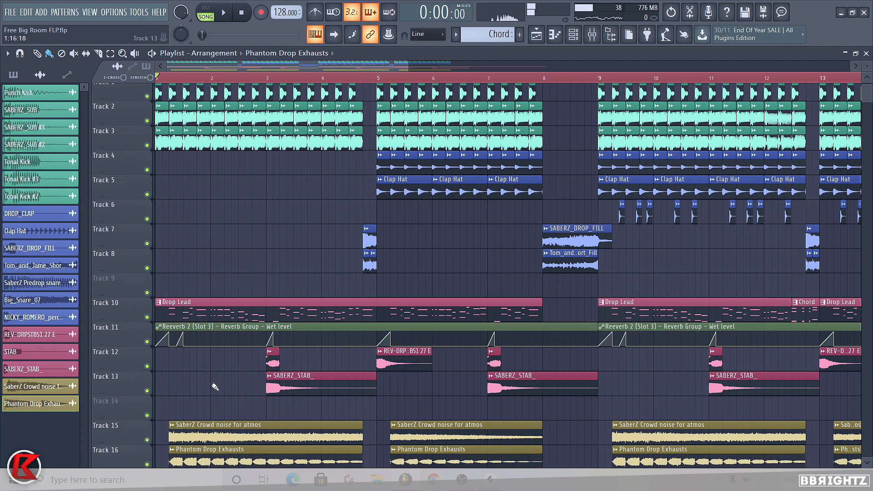
pyautogui.moveTo(215, 387); pyautogui.dragTo(256, 462)
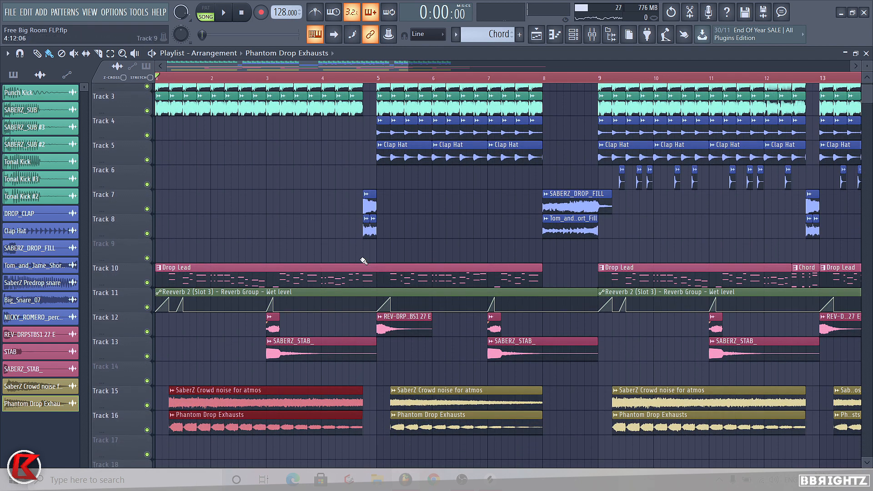
pyautogui.scroll(-1, 384, 441)
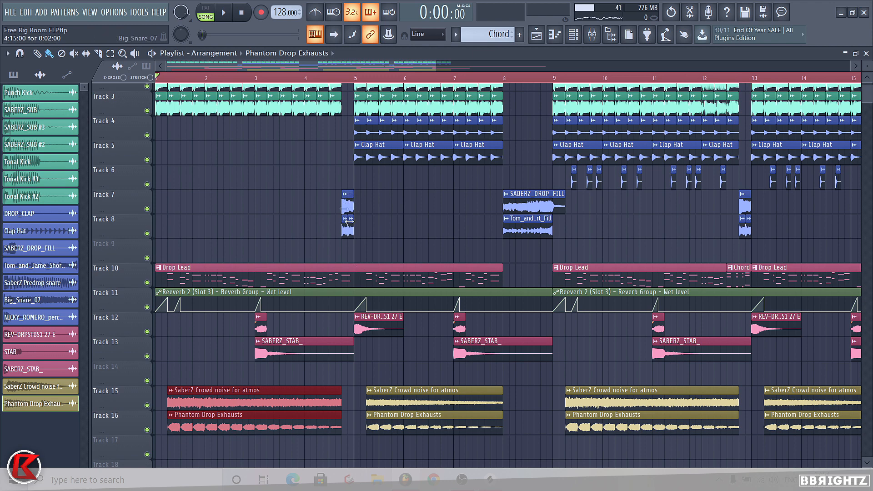
pyautogui.keyDown('ctrl'); pyautogui.click(385, 215); pyautogui.keyUp('ctrl')
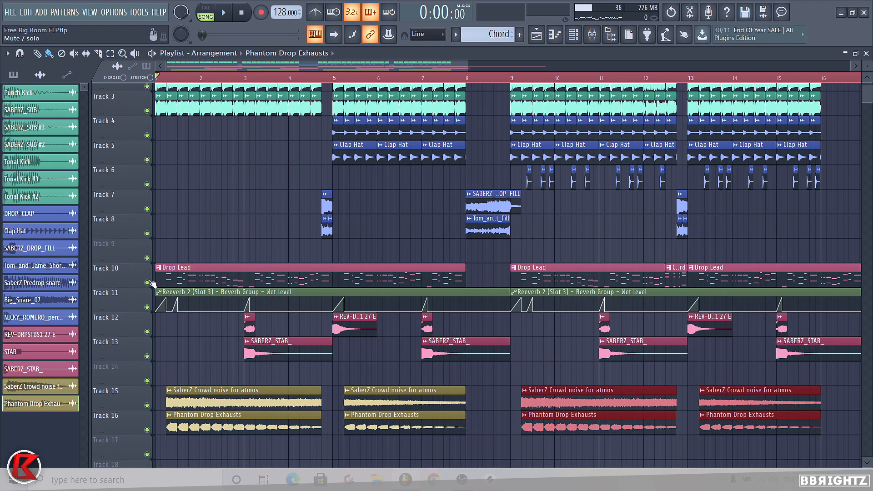
# Mute the Drop Lead on Track 10 and play the arrangement with the atmosphere layers from bar 1.
pyautogui.click(151, 283)
pyautogui.click(213, 239)
pyautogui.press('space')
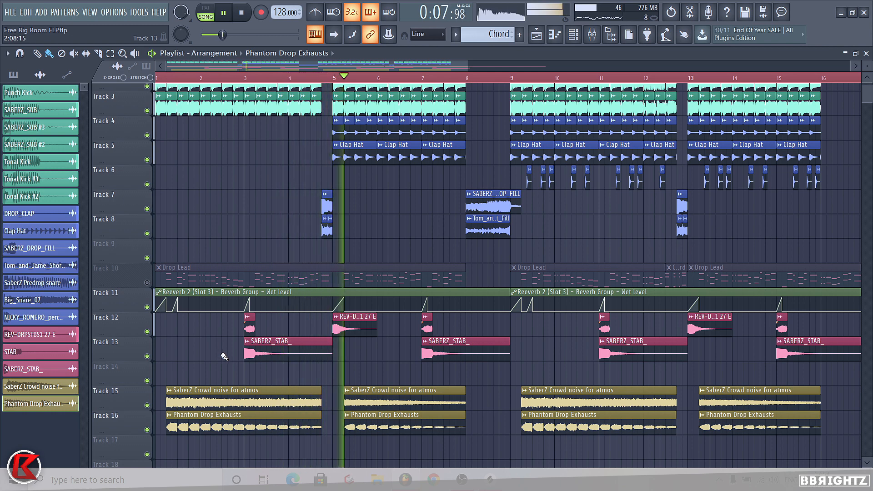
pyautogui.press('space')
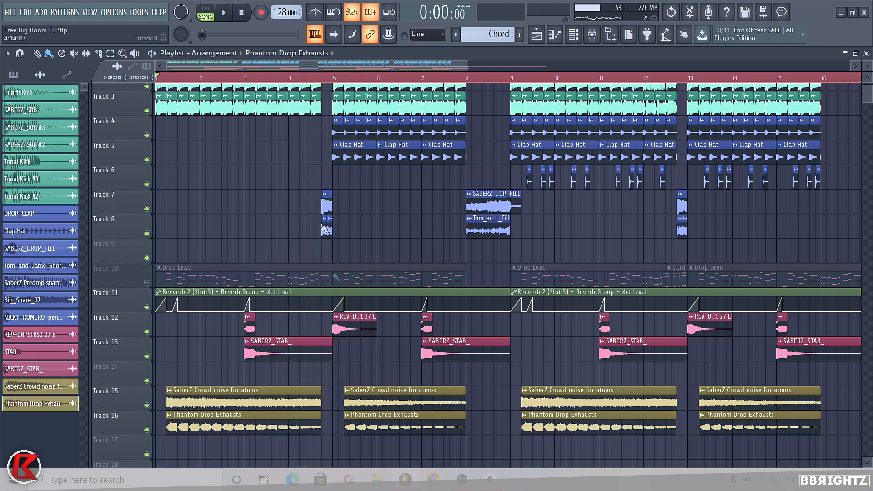
# Play the complete drop from bar 1 to past bar 17 with all playlist tracks enabled.
pyautogui.scroll(2, 333, 178)
pyautogui.moveTo(340, 151); pyautogui.dragTo(327, 98)
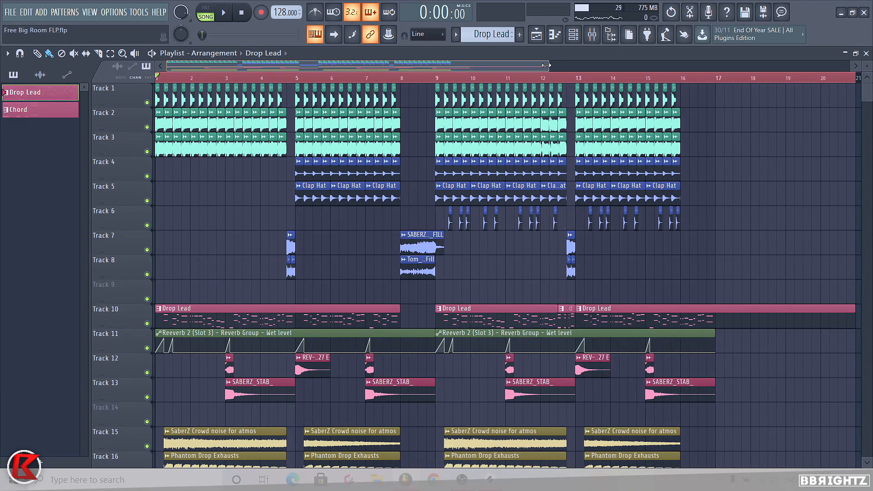
pyautogui.moveTo(548, 67); pyautogui.dragTo(543, 67)
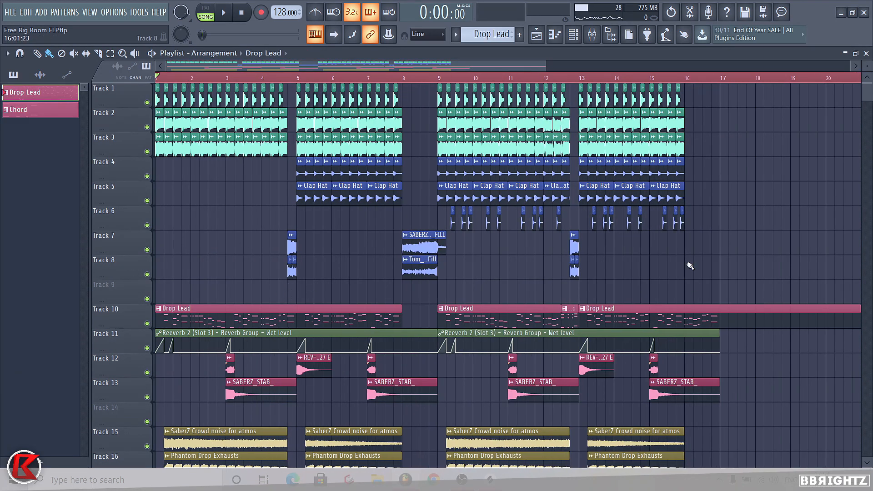
pyautogui.press('space')
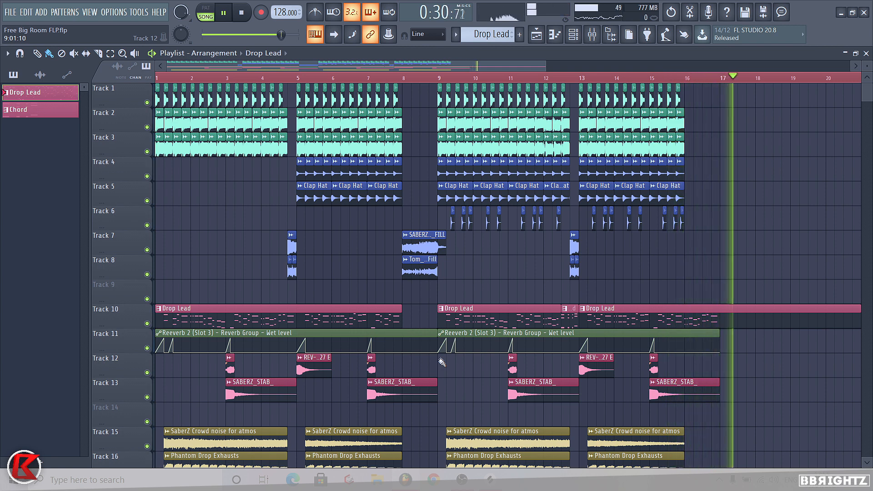
pyautogui.press('space')
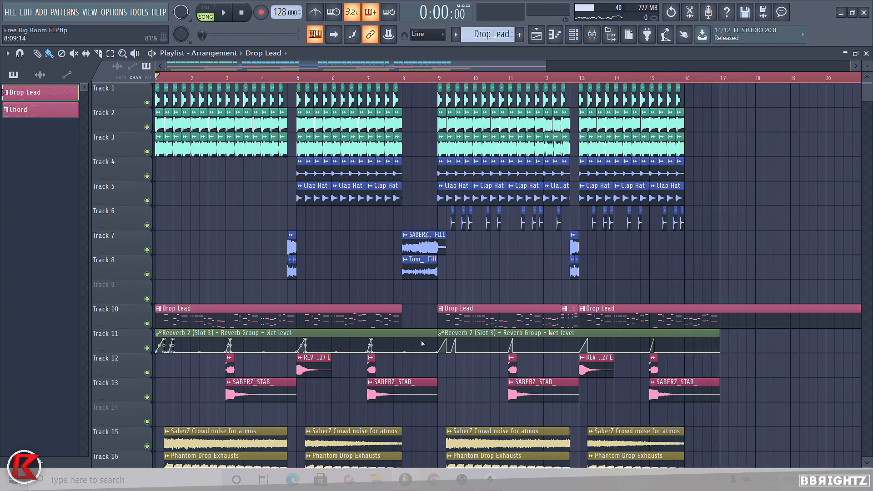